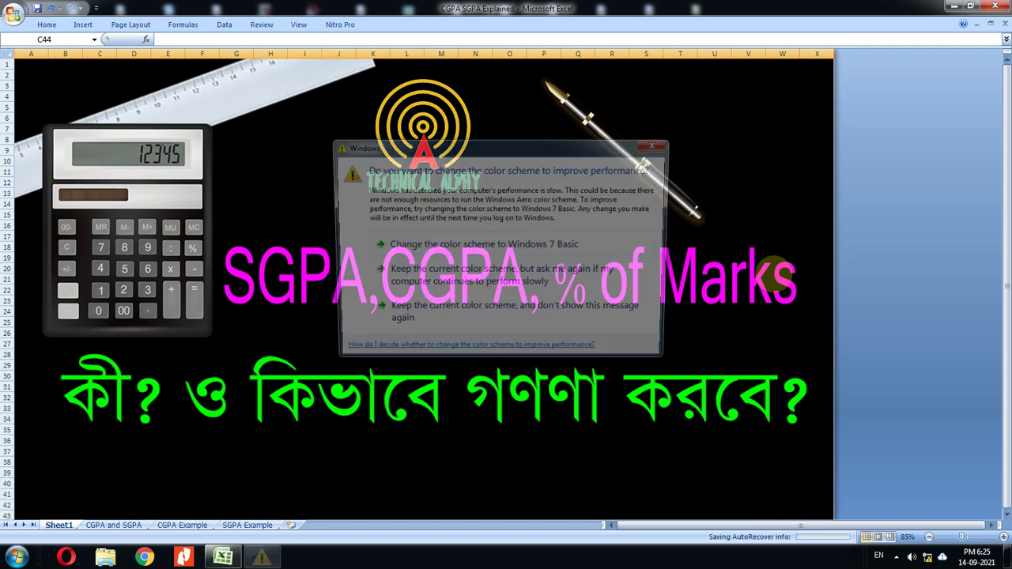
# - Keep the current Windows colour scheme and stop the warning from appearing again
pyautogui.click(582, 315)
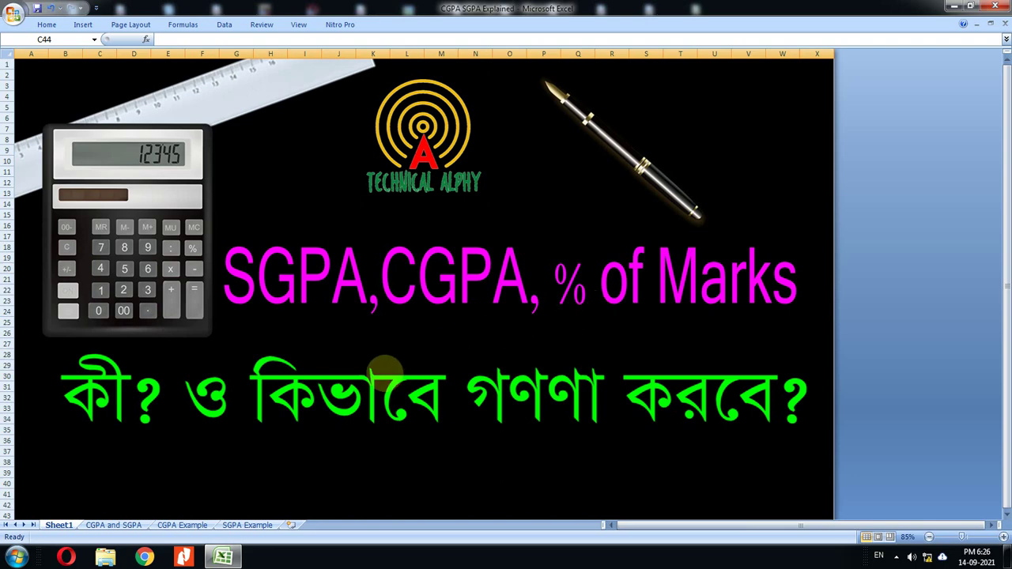
# - Switch to the CGPA and SGPA sheet and select its Analysis Of Marks title in A2
pyautogui.click(114, 525)
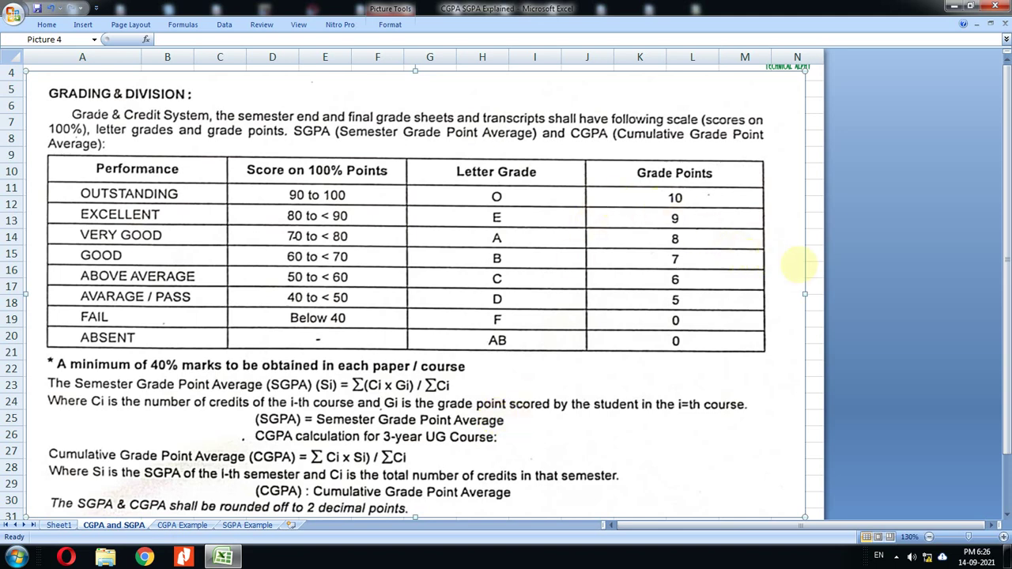
pyautogui.scroll(1, 807, 289)
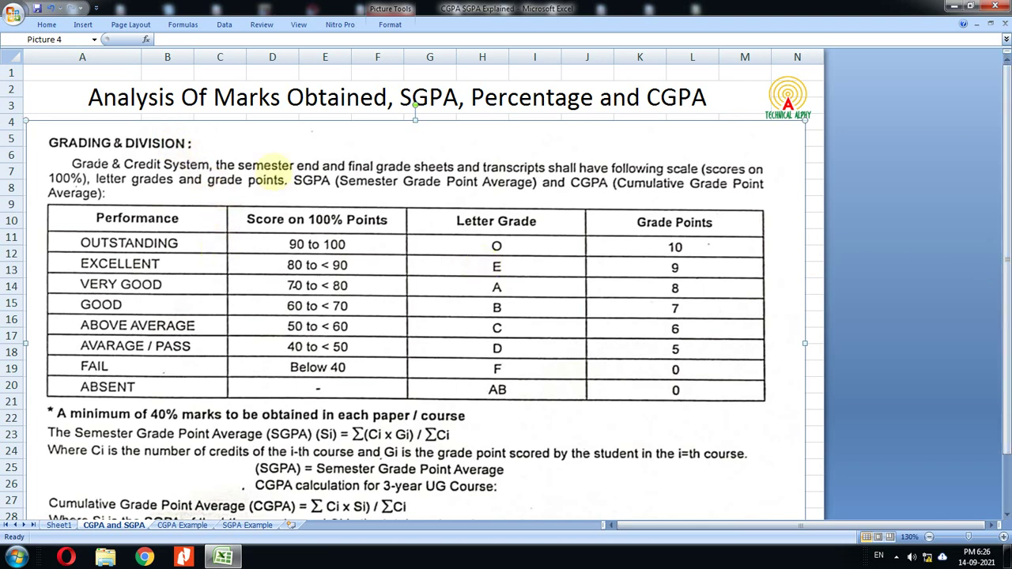
pyautogui.click(88, 97)
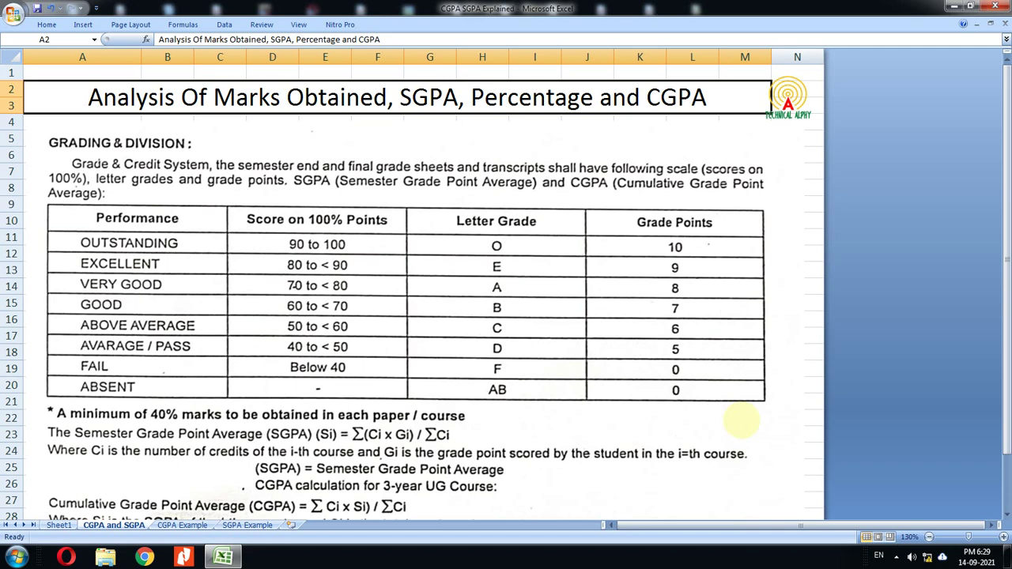
pyautogui.scroll(-1, 553, 352)
pyautogui.scroll(-1, 522, 335)
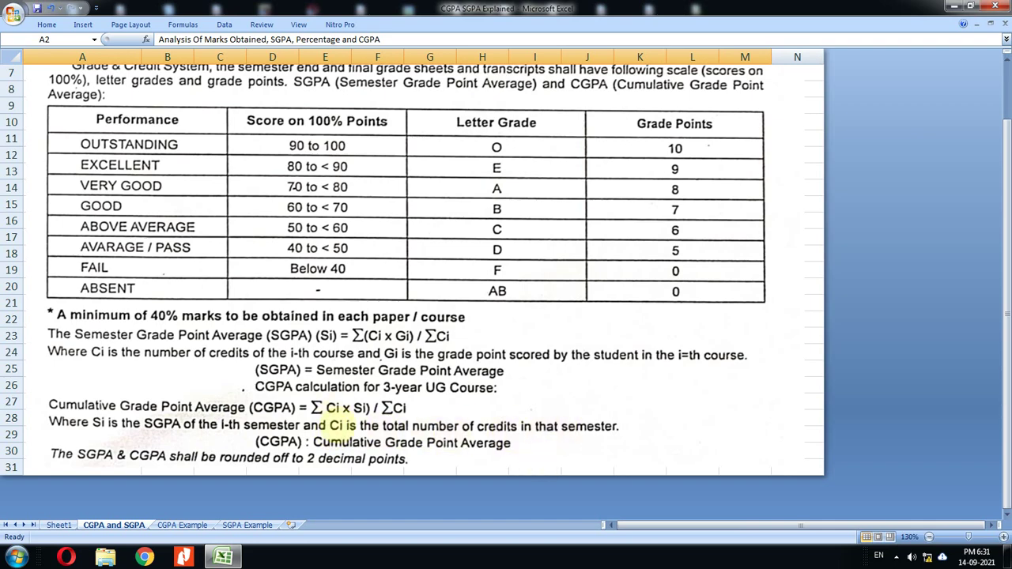
pyautogui.scroll(2, 338, 425)
pyautogui.scroll(-1, 331, 416)
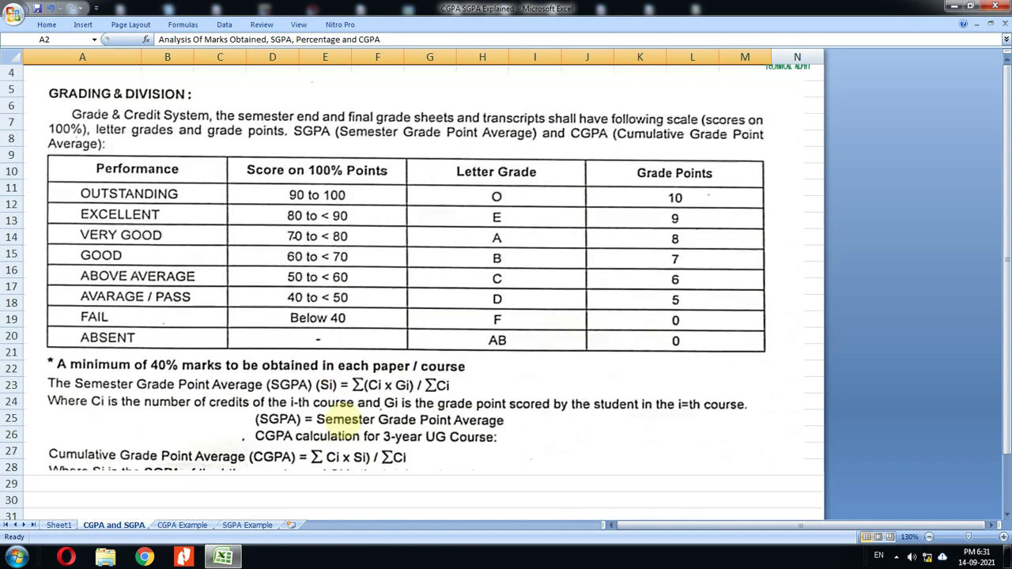
pyautogui.scroll(-1, 338, 421)
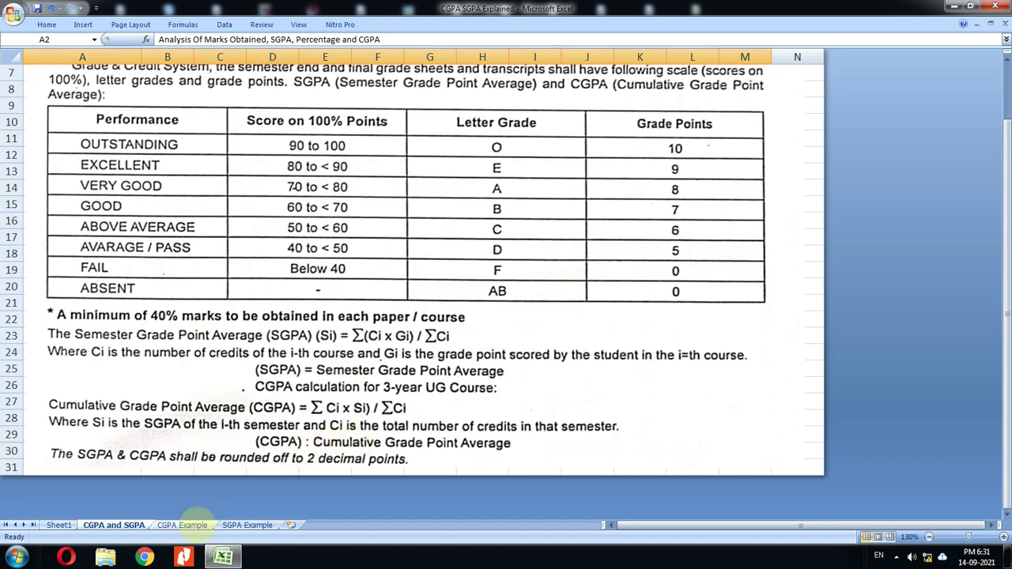
pyautogui.click(182, 525)
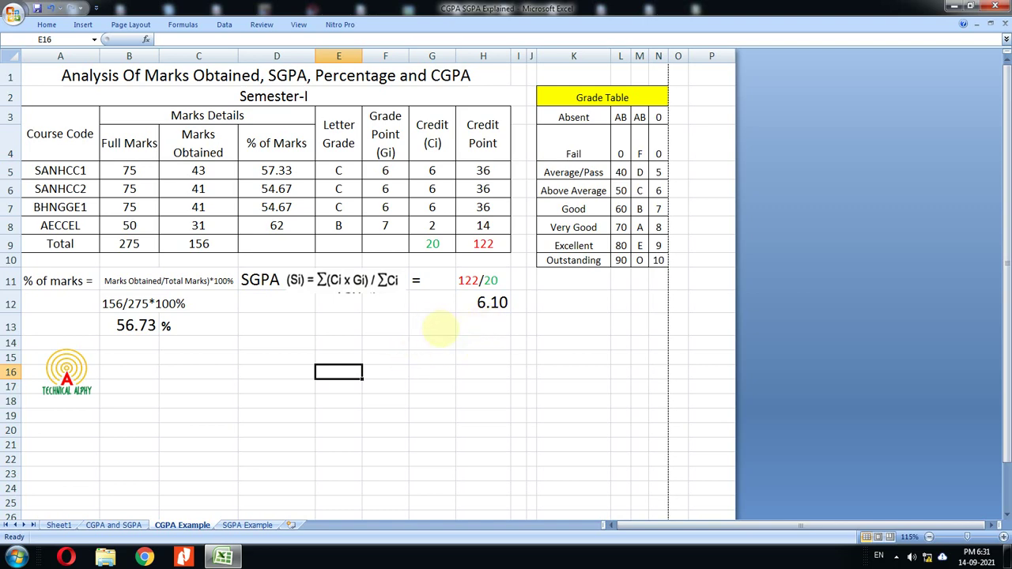
pyautogui.scroll(1, 440, 327)
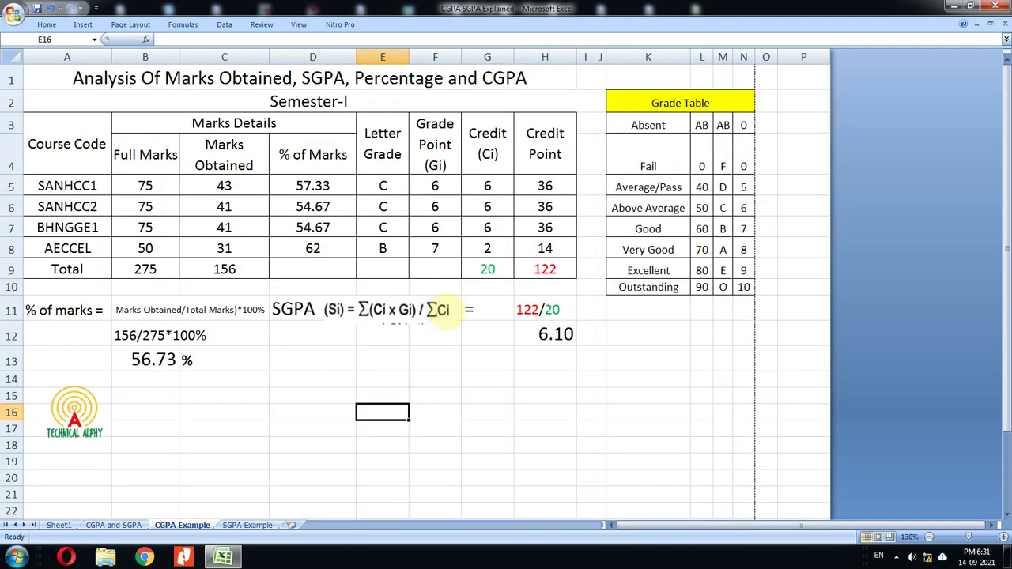
pyautogui.click(356, 101)
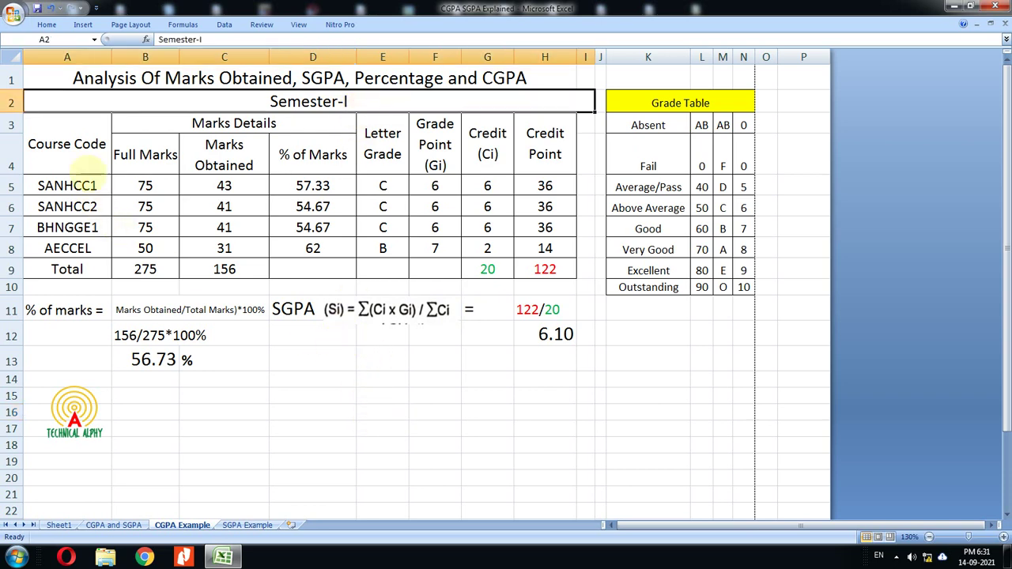
pyautogui.click(85, 162)
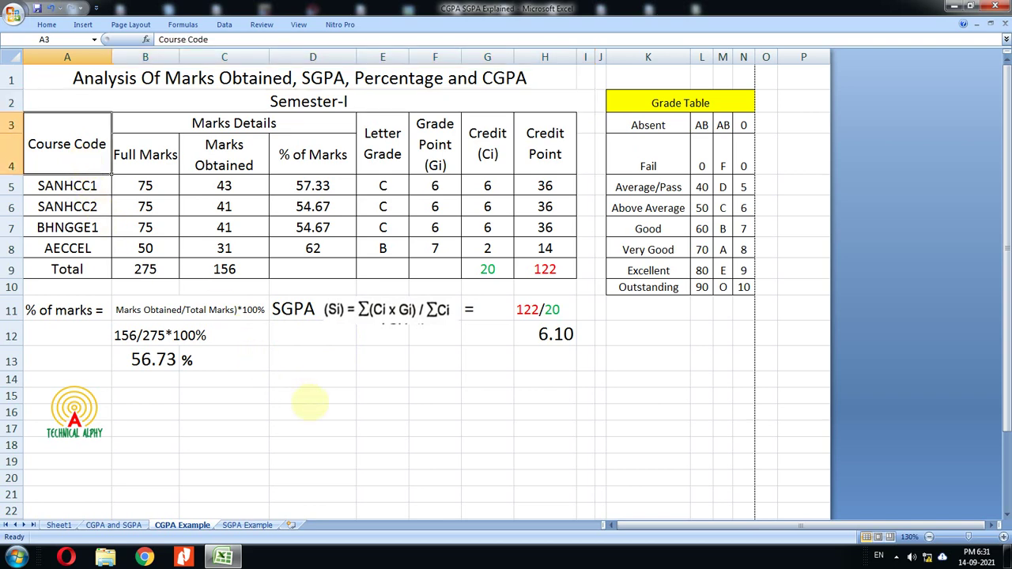
pyautogui.click(312, 401)
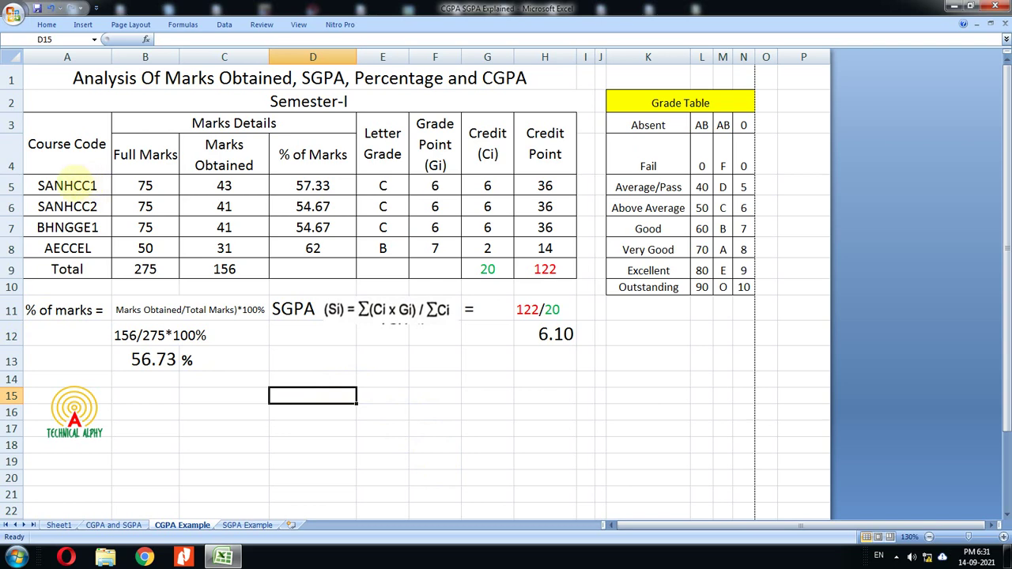
pyautogui.click(83, 183)
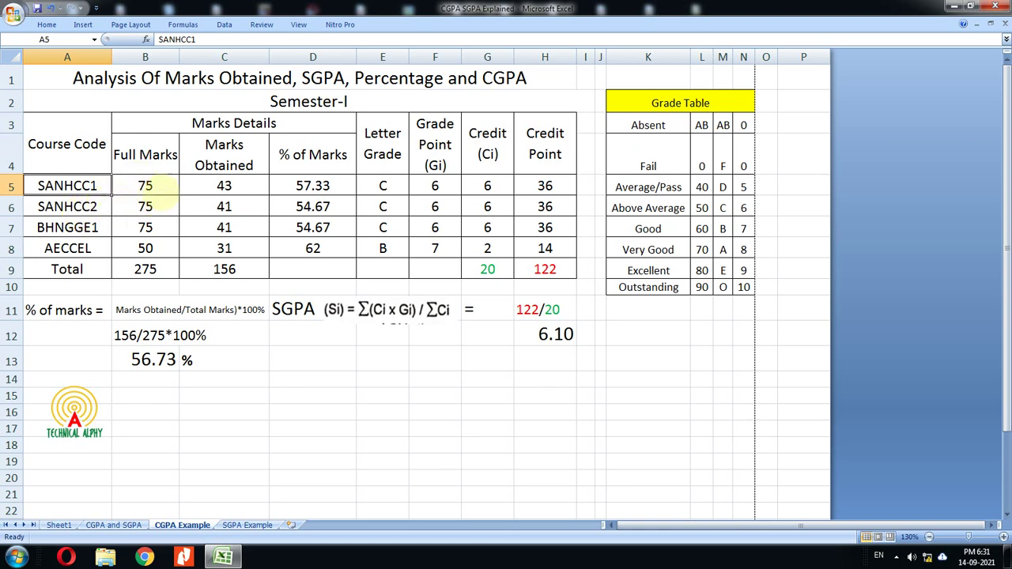
pyautogui.click(166, 190)
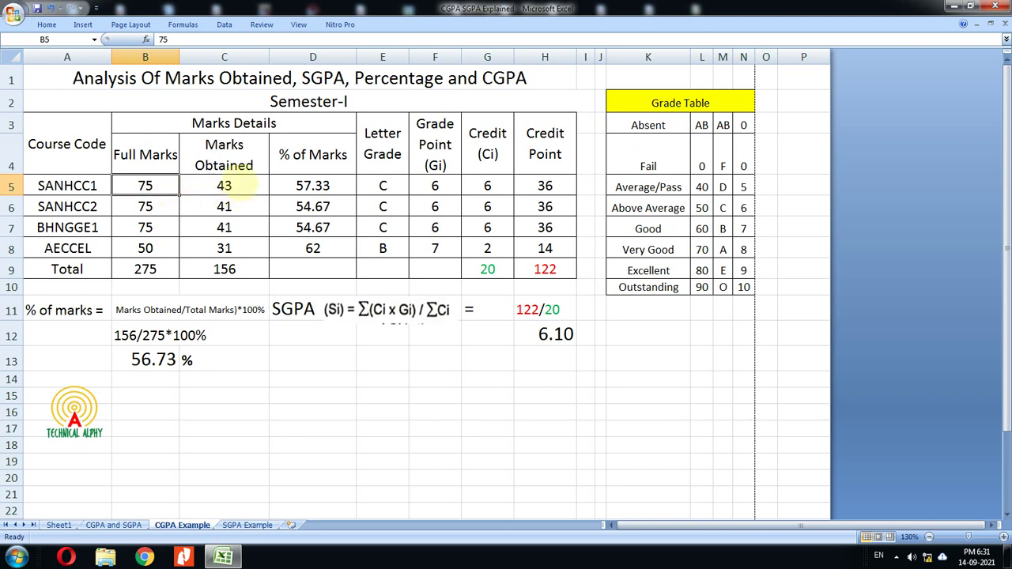
pyautogui.click(242, 185)
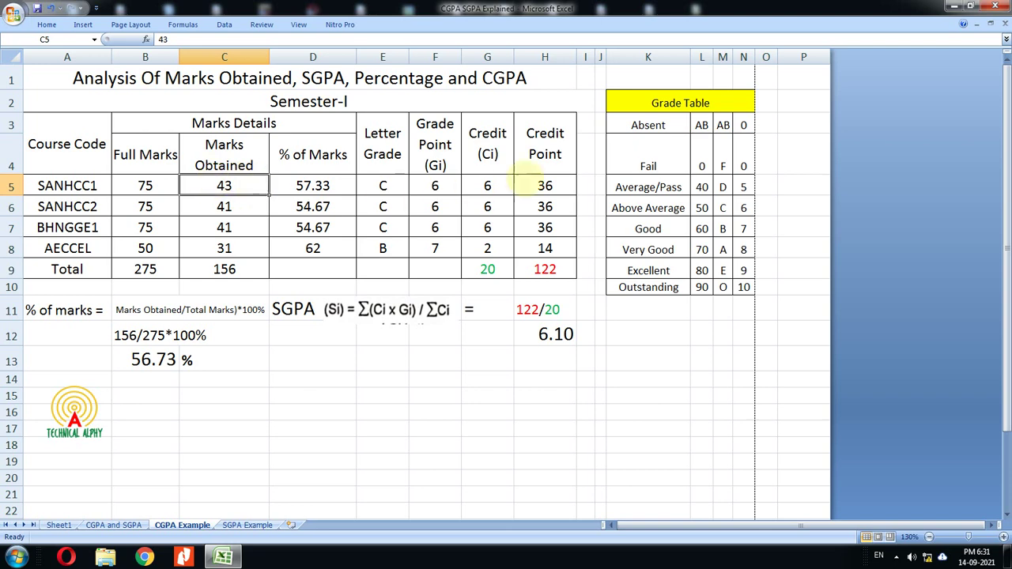
pyautogui.click(694, 97)
pyautogui.moveTo(687, 97); pyautogui.dragTo(735, 289)
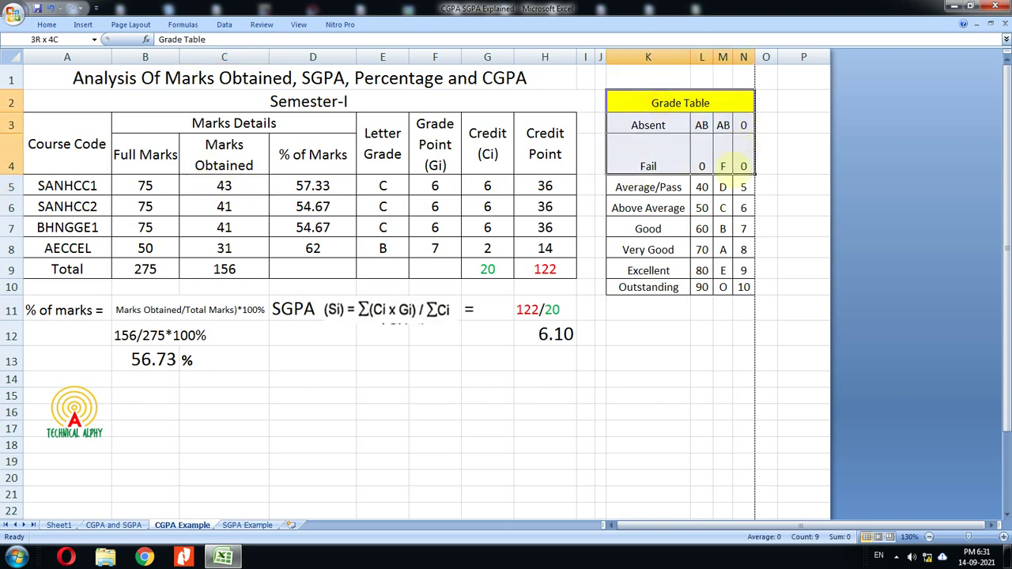
pyautogui.click(701, 377)
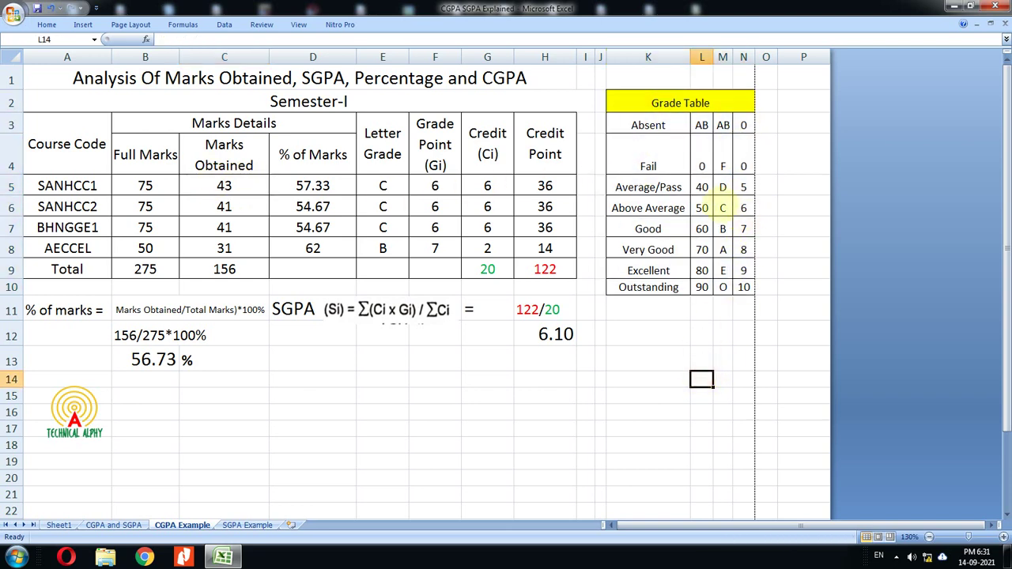
pyautogui.click(701, 187)
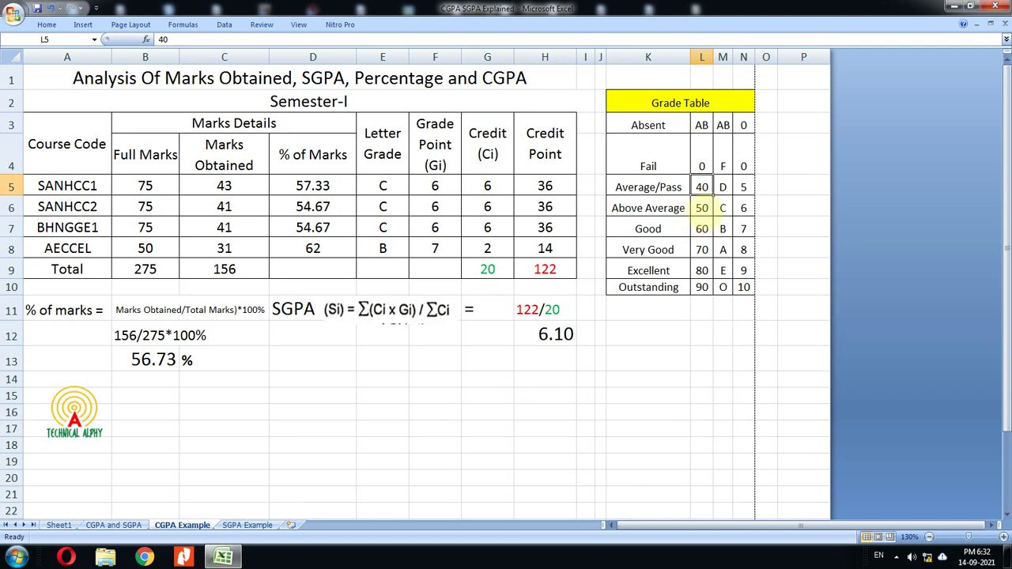
pyautogui.click(703, 210)
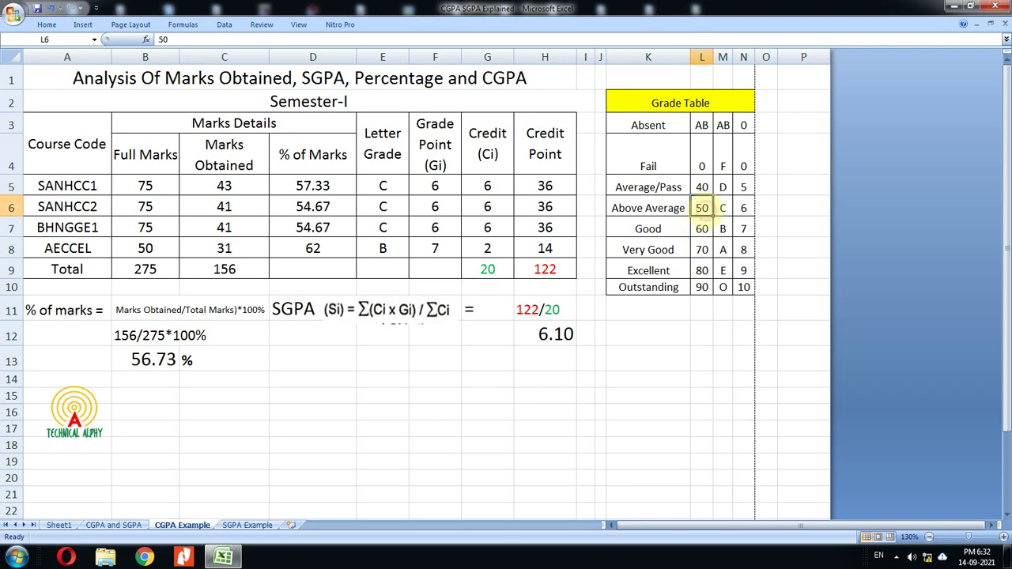
pyautogui.click(722, 212)
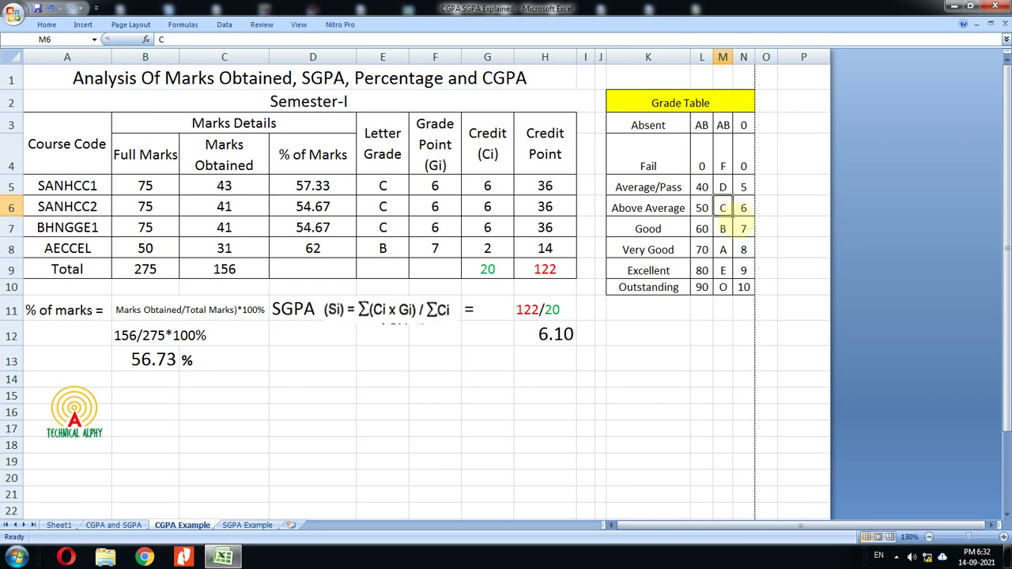
pyautogui.click(385, 185)
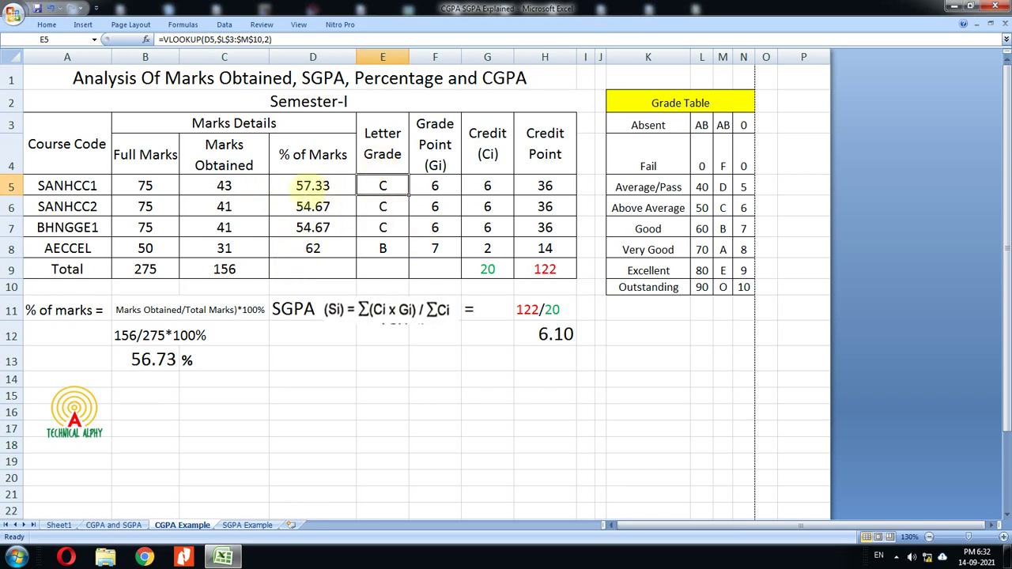
pyautogui.click(313, 184)
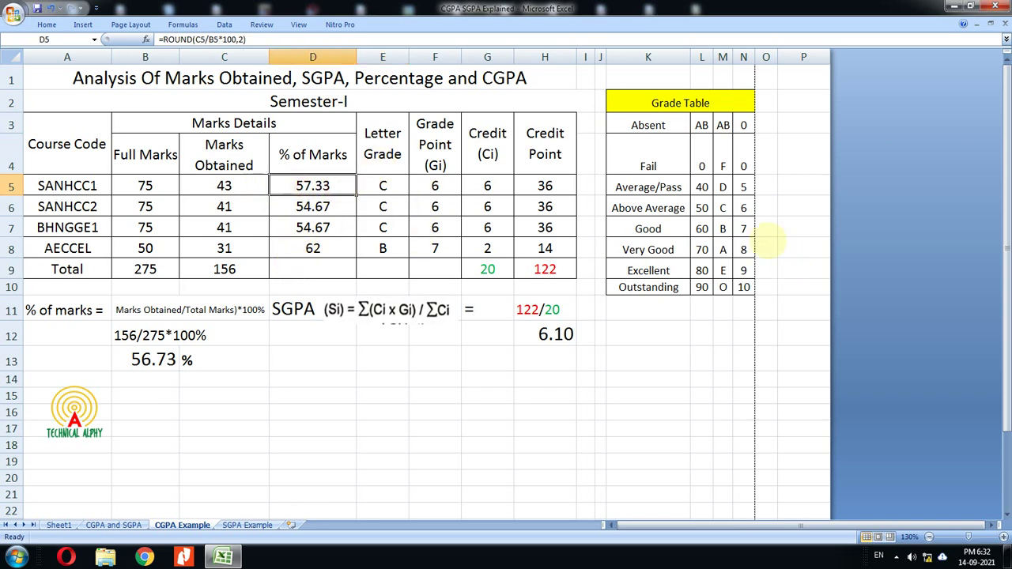
pyautogui.click(701, 207)
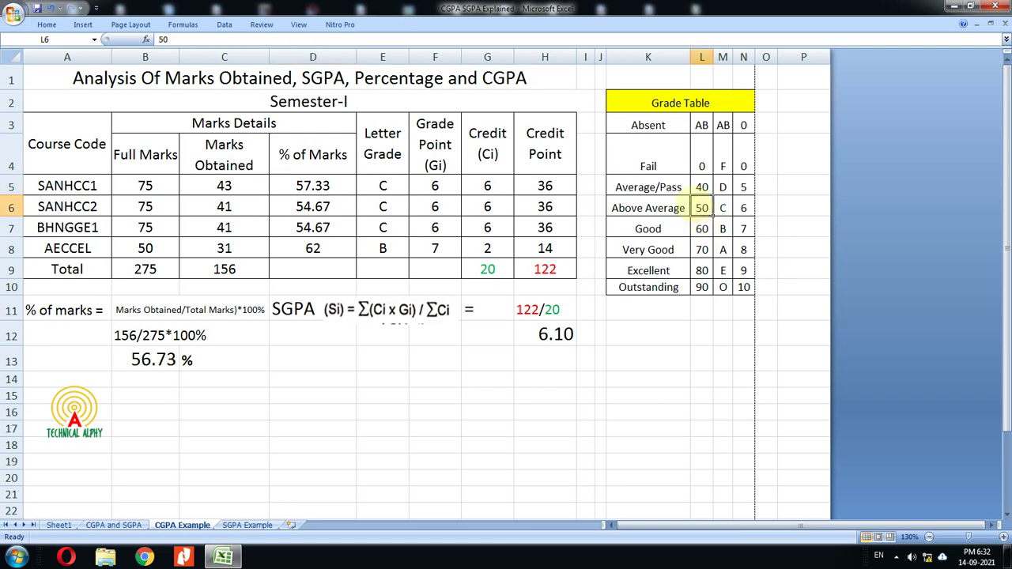
pyautogui.moveTo(701, 166); pyautogui.dragTo(701, 287)
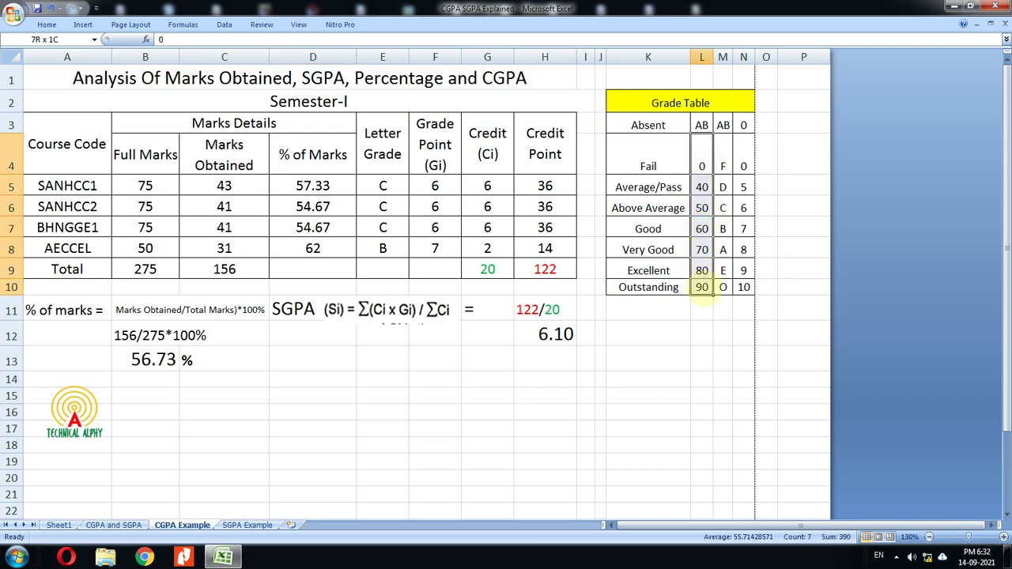
pyautogui.click(721, 333)
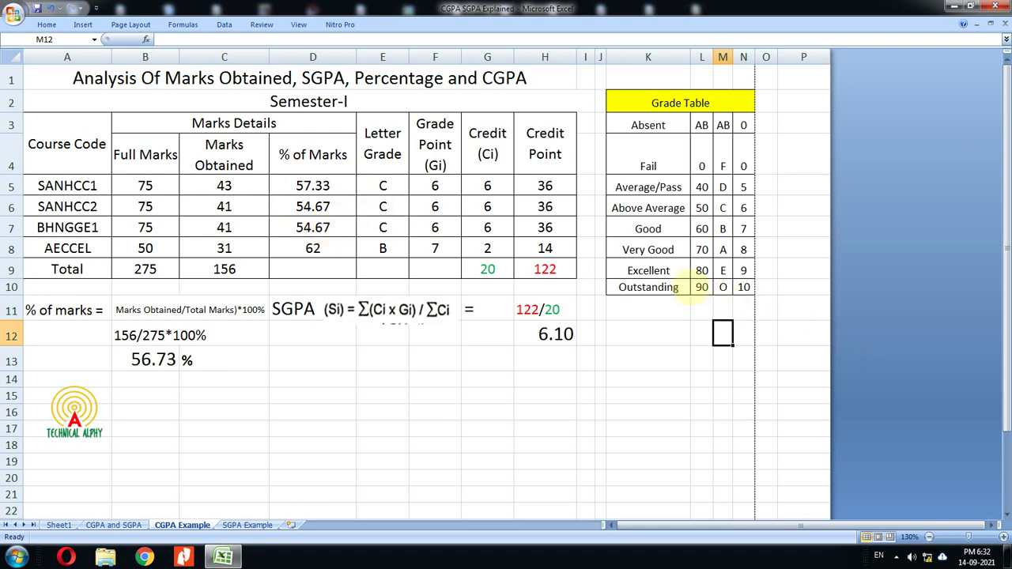
pyautogui.click(701, 288)
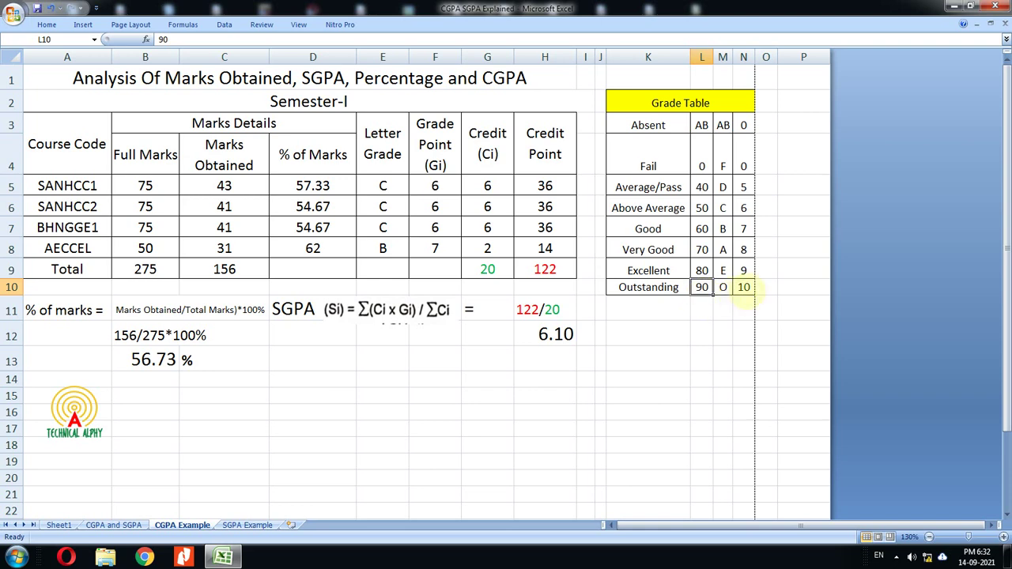
pyautogui.click(701, 270)
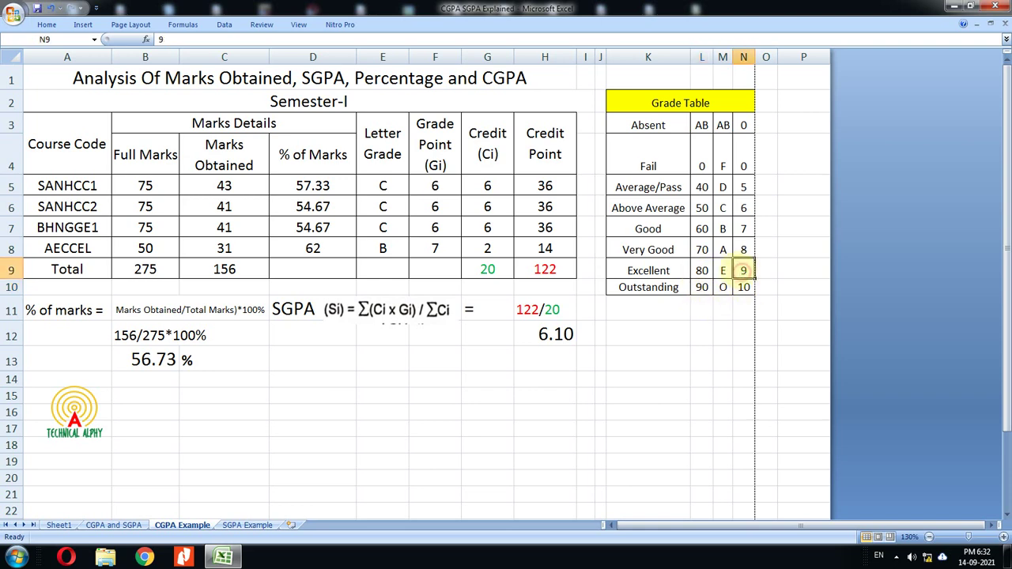
pyautogui.click(701, 250)
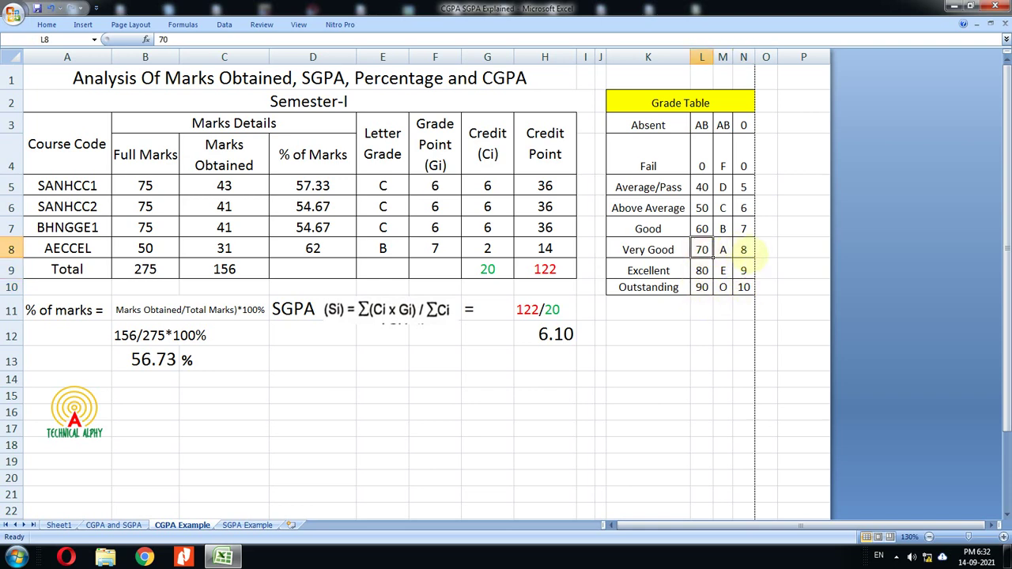
pyautogui.click(701, 229)
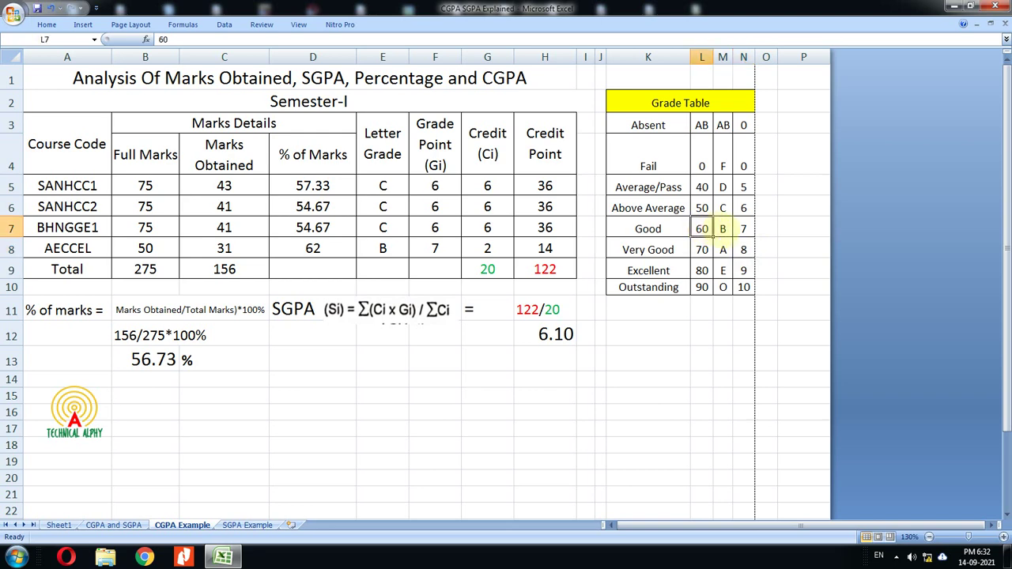
pyautogui.click(701, 208)
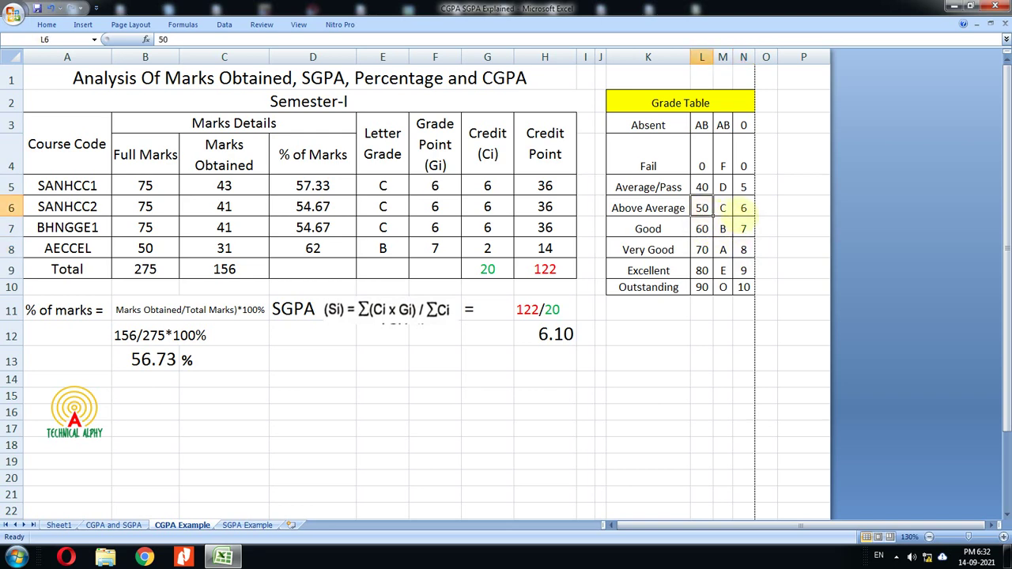
pyautogui.click(743, 209)
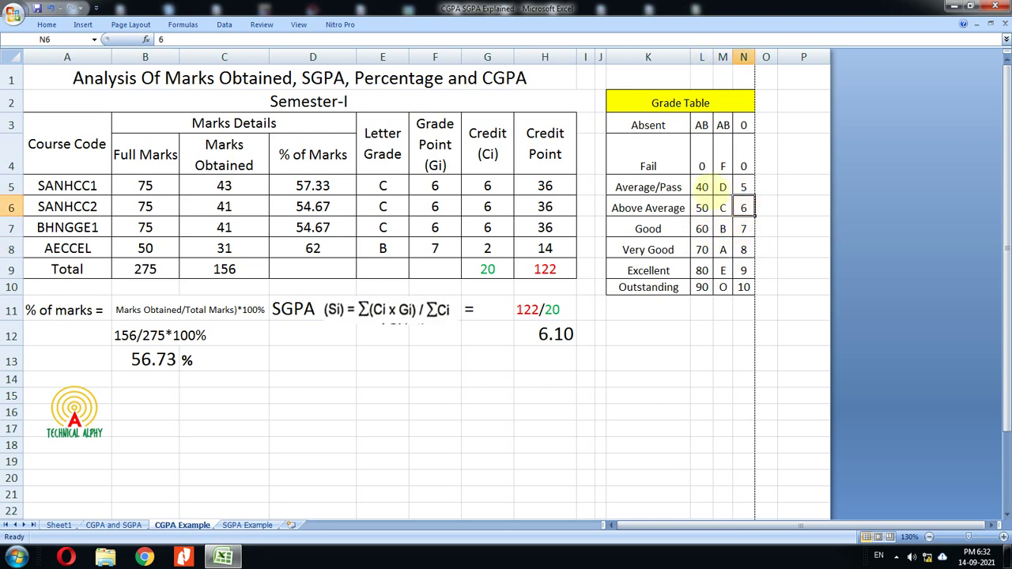
pyautogui.click(743, 187)
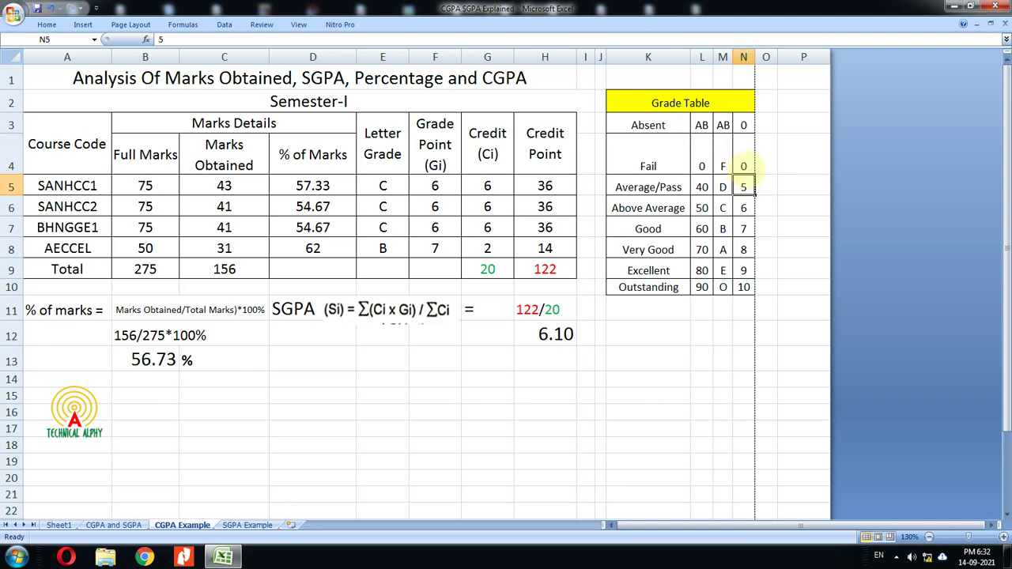
pyautogui.click(331, 188)
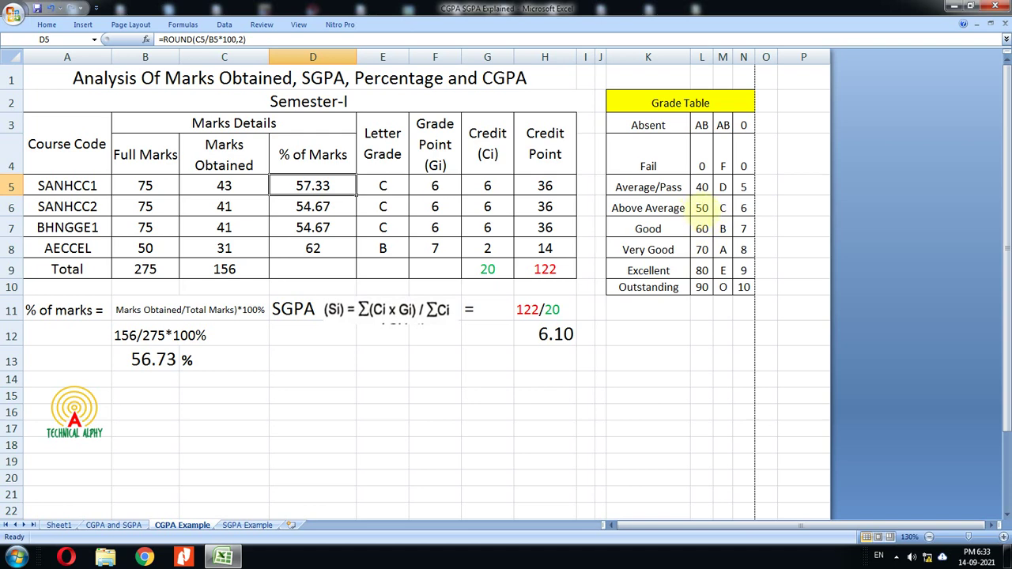
pyautogui.click(706, 208)
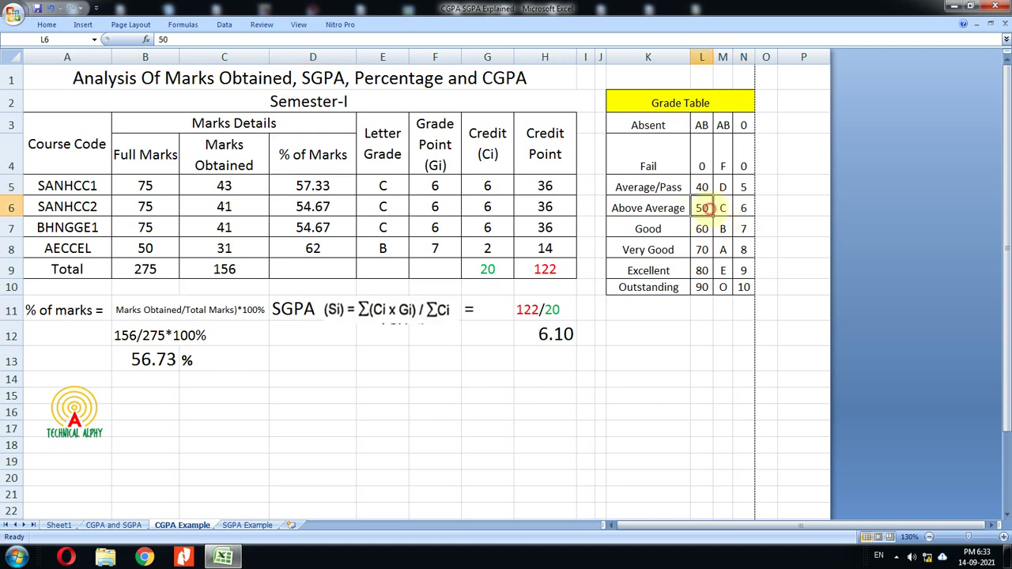
pyautogui.click(721, 208)
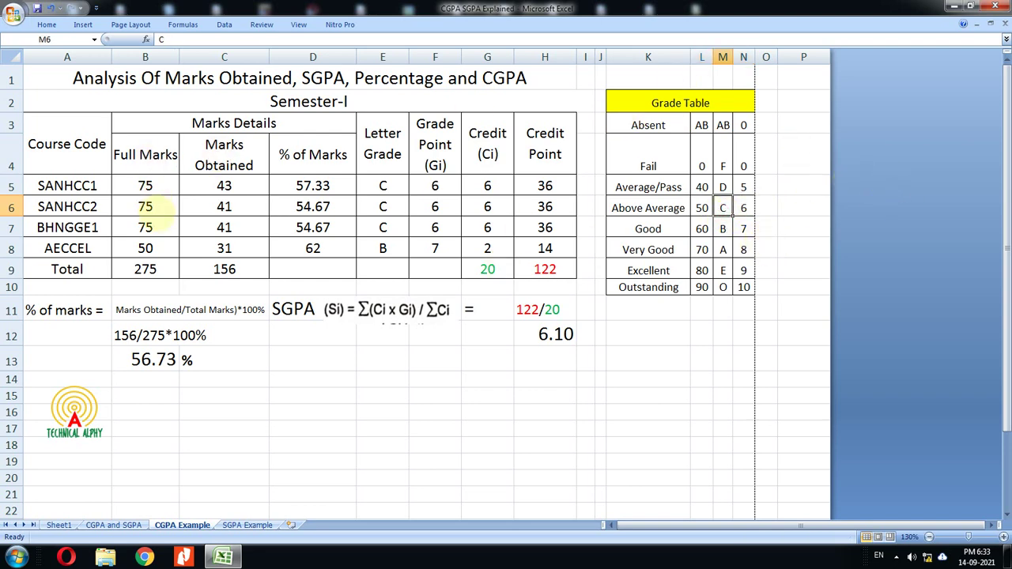
pyautogui.click(150, 207)
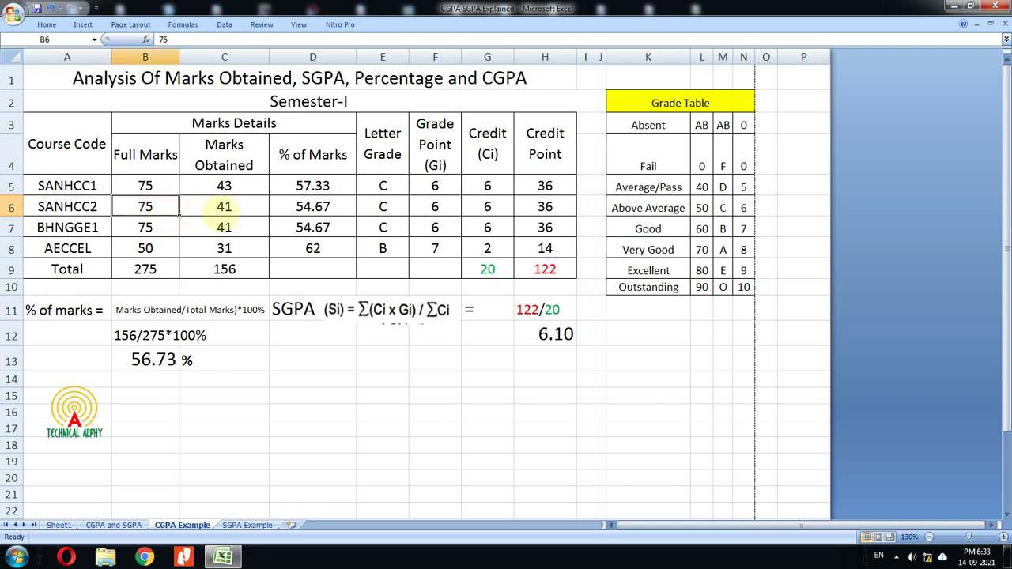
pyautogui.click(233, 207)
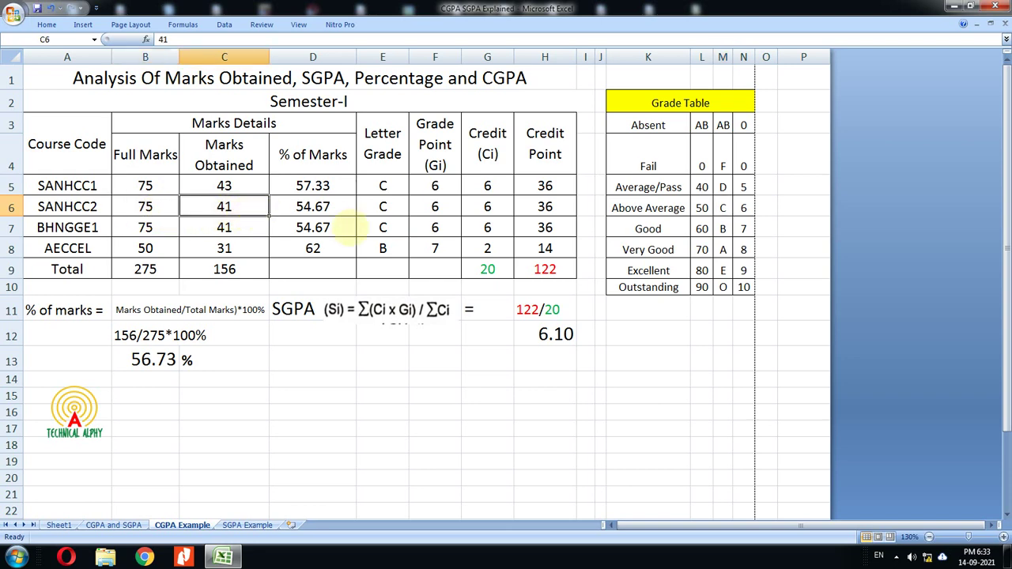
pyautogui.click(324, 208)
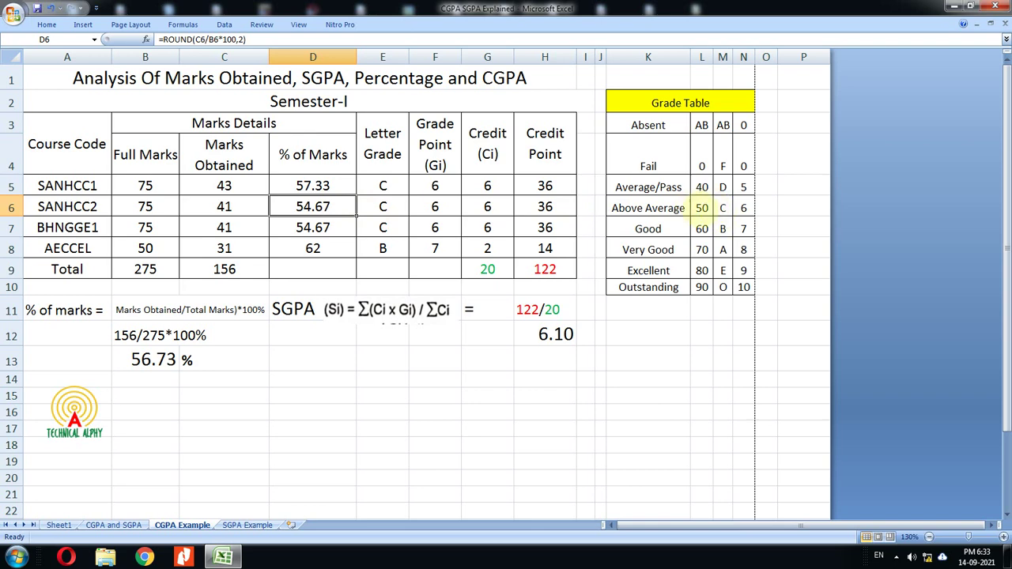
pyautogui.click(701, 210)
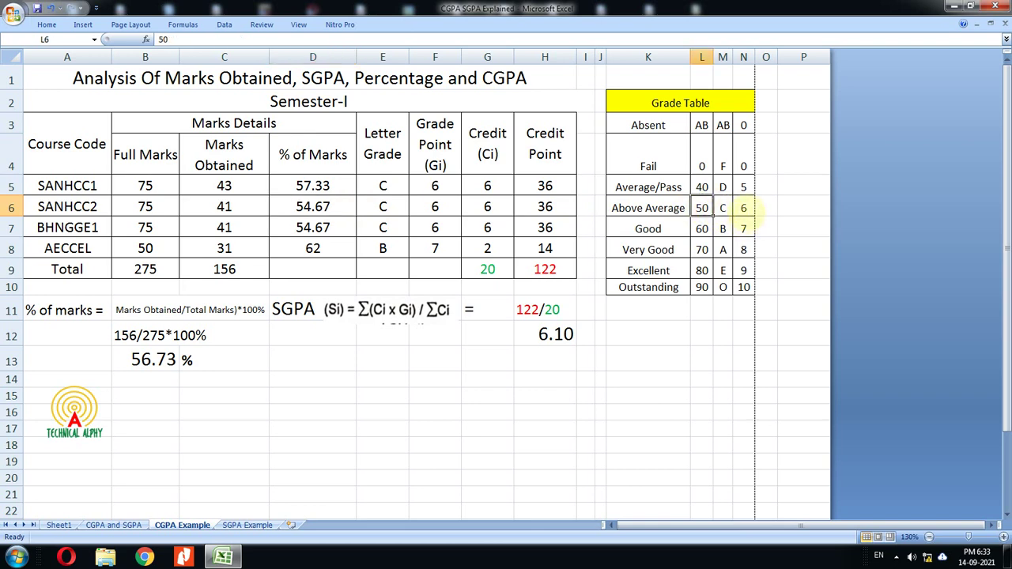
pyautogui.click(722, 211)
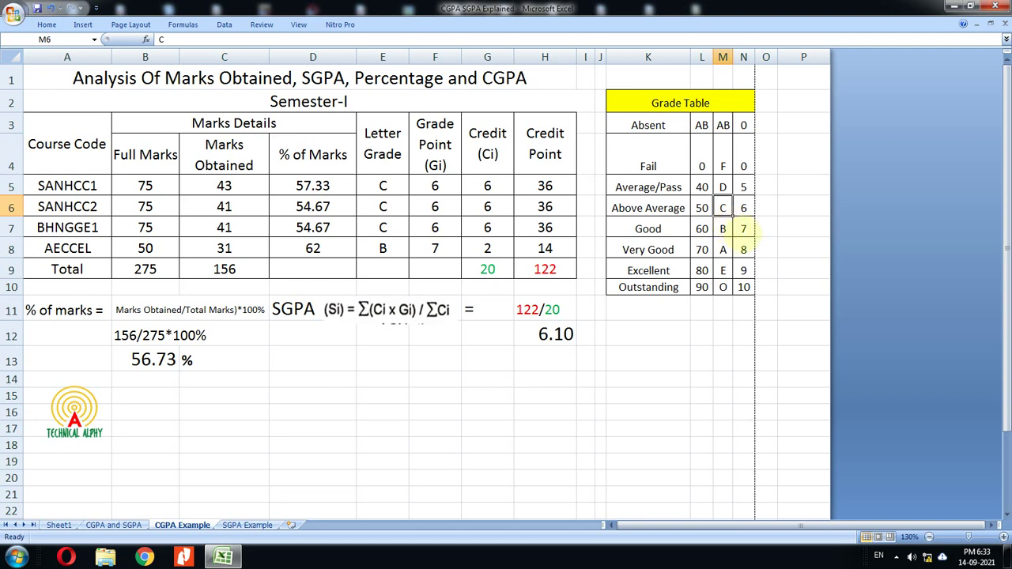
pyautogui.click(741, 208)
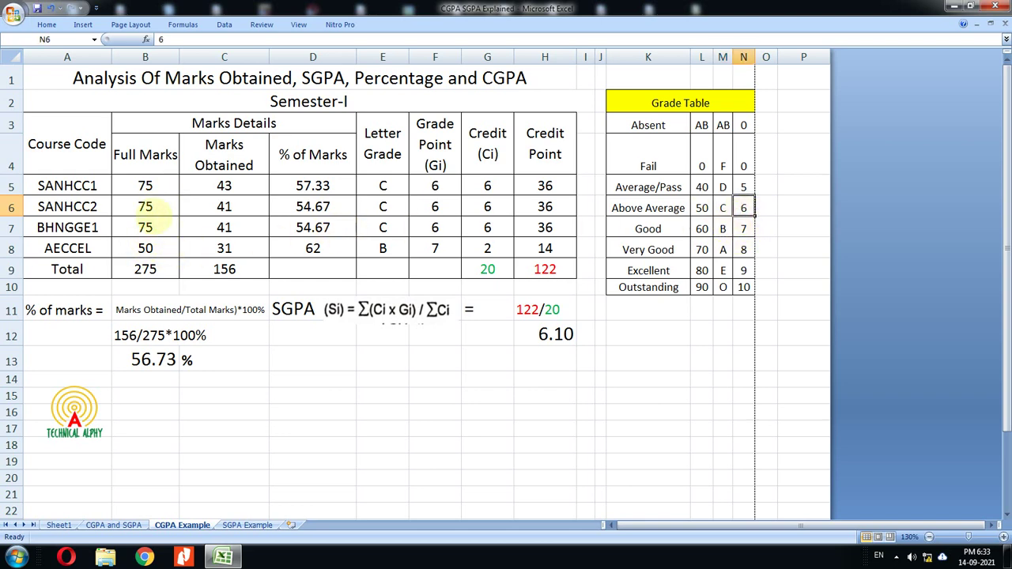
pyautogui.click(151, 228)
pyautogui.click(223, 228)
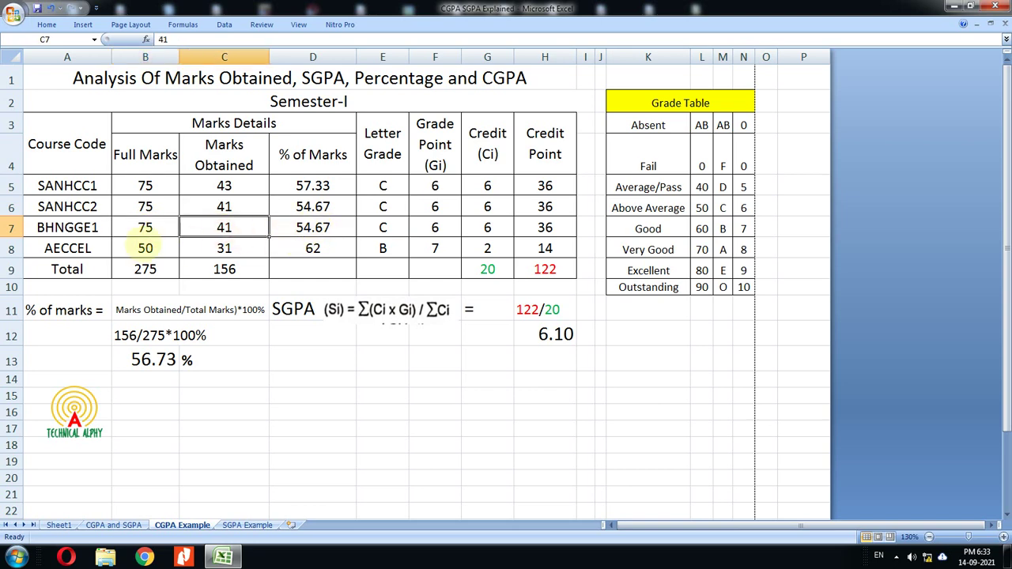
pyautogui.click(146, 246)
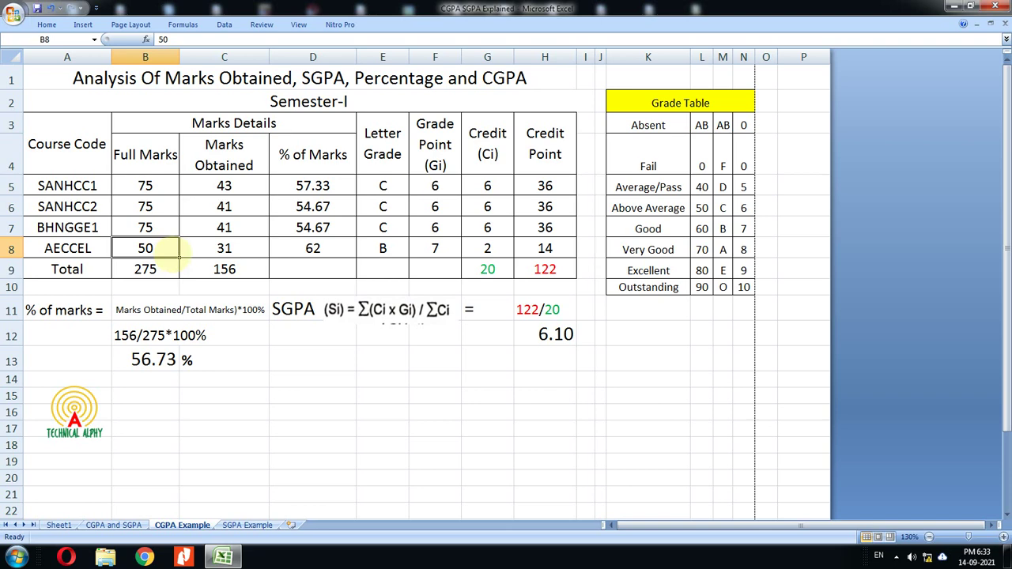
pyautogui.click(257, 246)
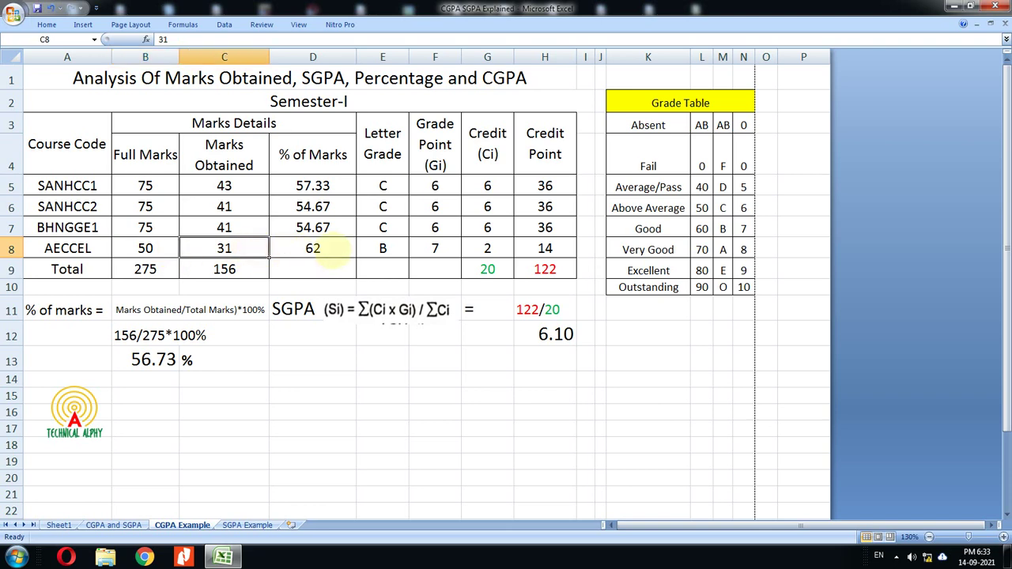
pyautogui.click(333, 250)
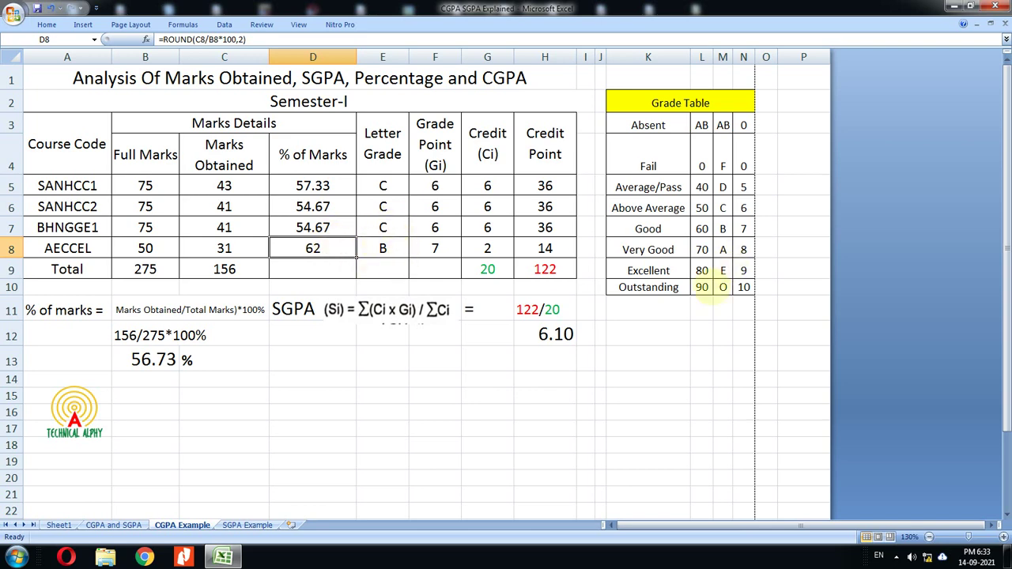
pyautogui.moveTo(701, 228); pyautogui.dragTo(743, 228)
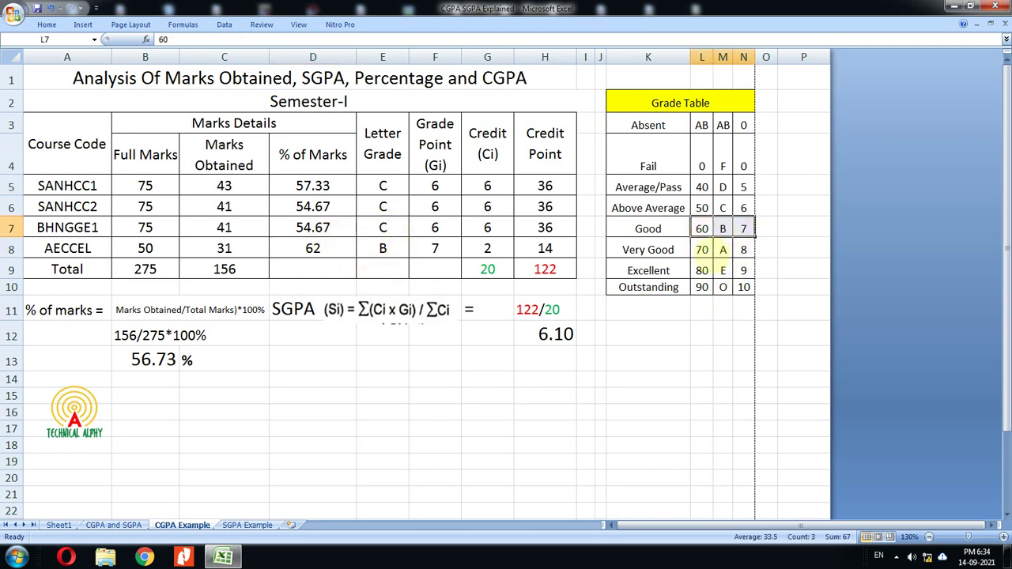
pyautogui.click(316, 250)
pyautogui.click(383, 250)
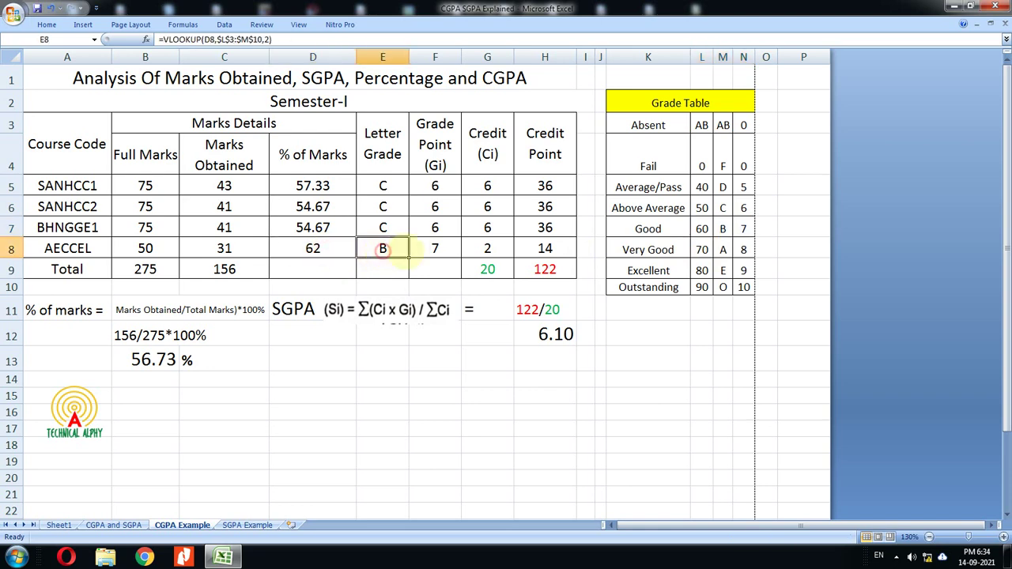
pyautogui.click(721, 228)
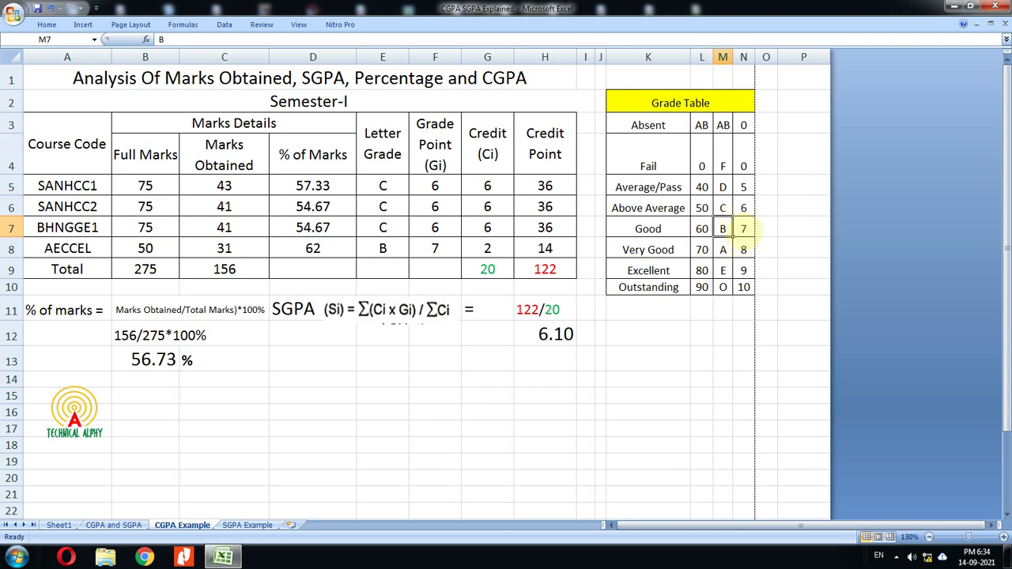
pyautogui.click(743, 229)
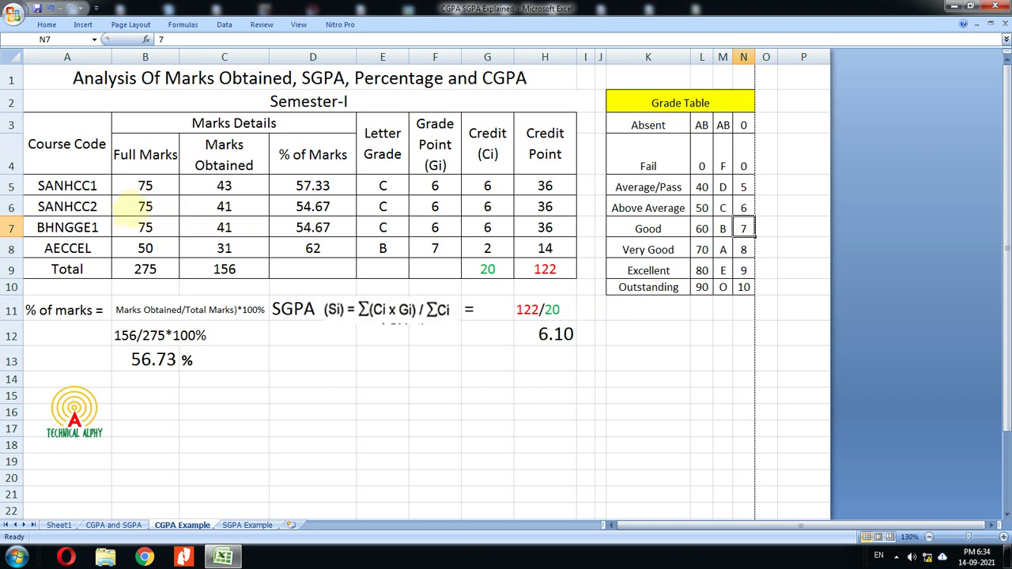
pyautogui.click(70, 178)
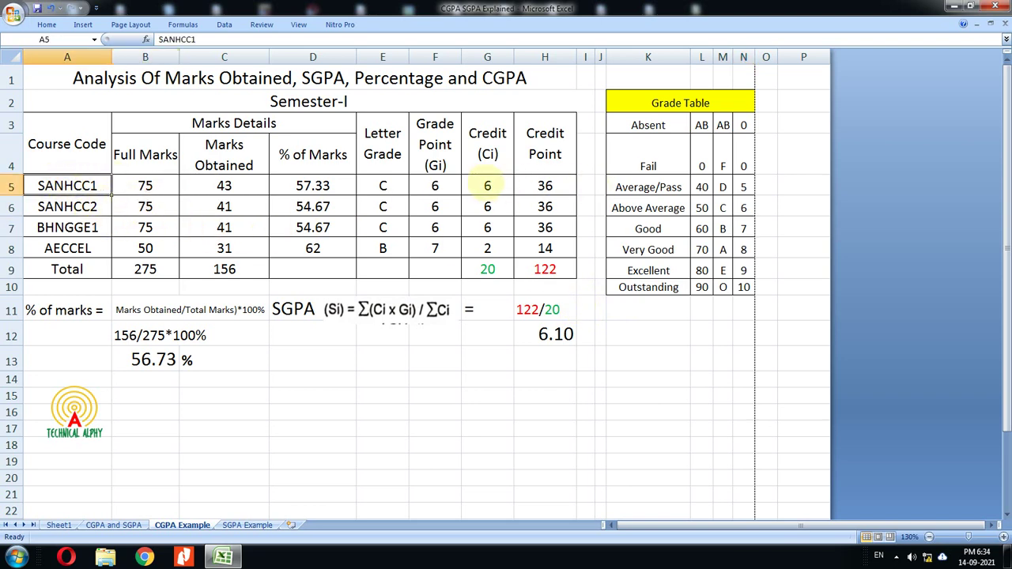
pyautogui.click(487, 185)
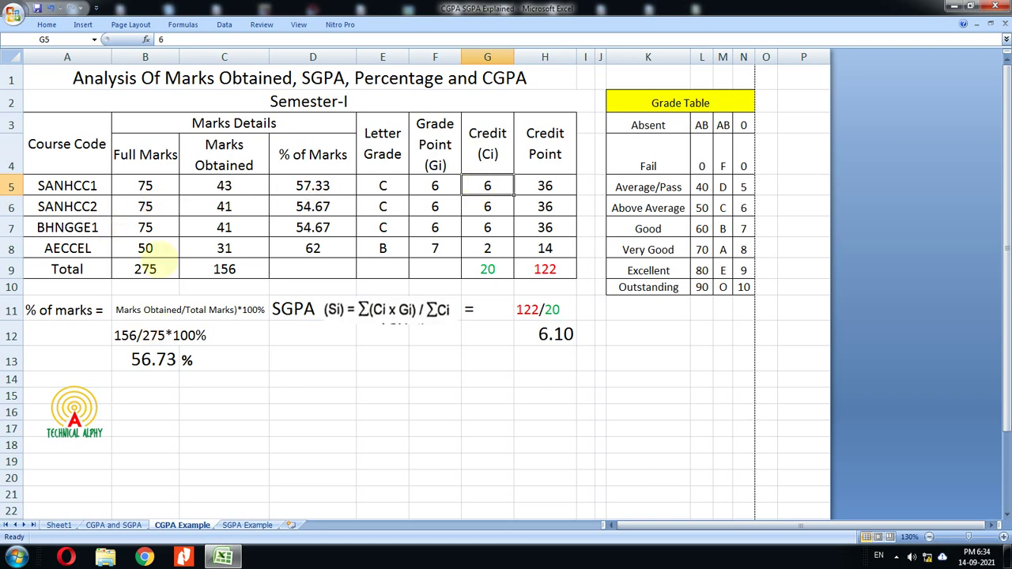
pyautogui.click(142, 186)
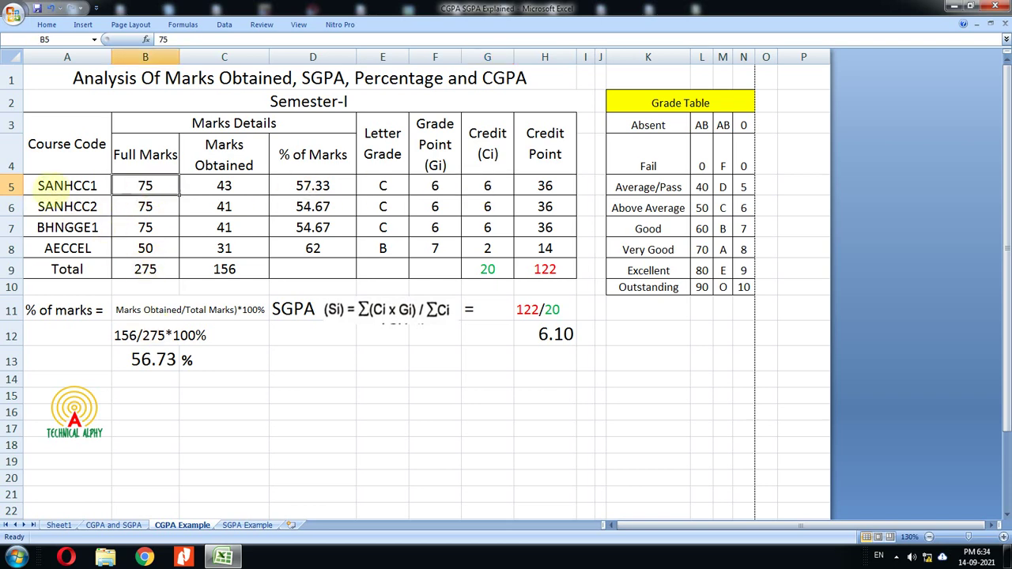
pyautogui.moveTo(48, 185); pyautogui.dragTo(142, 187)
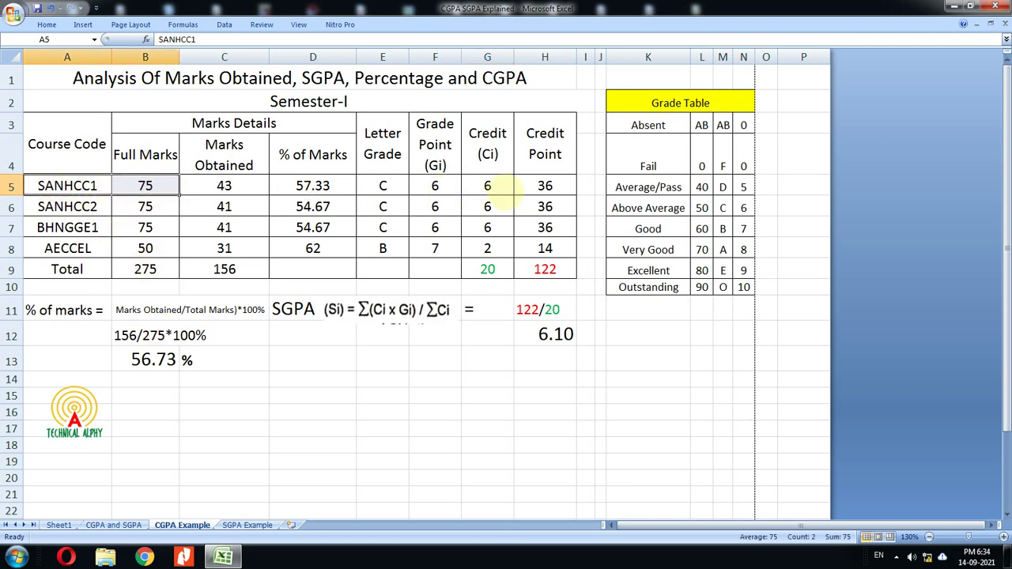
pyautogui.click(490, 188)
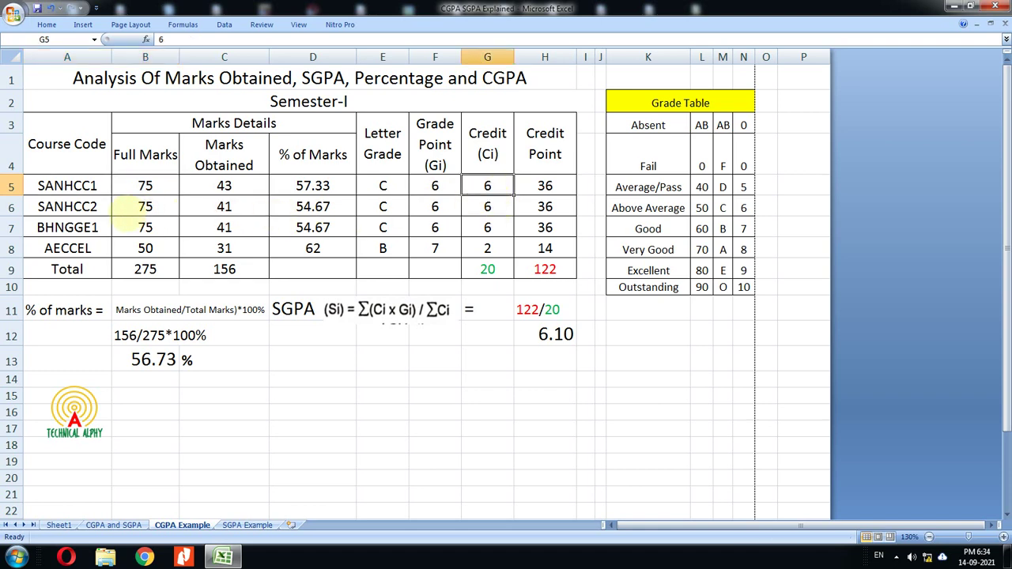
pyautogui.click(79, 209)
pyautogui.click(110, 227)
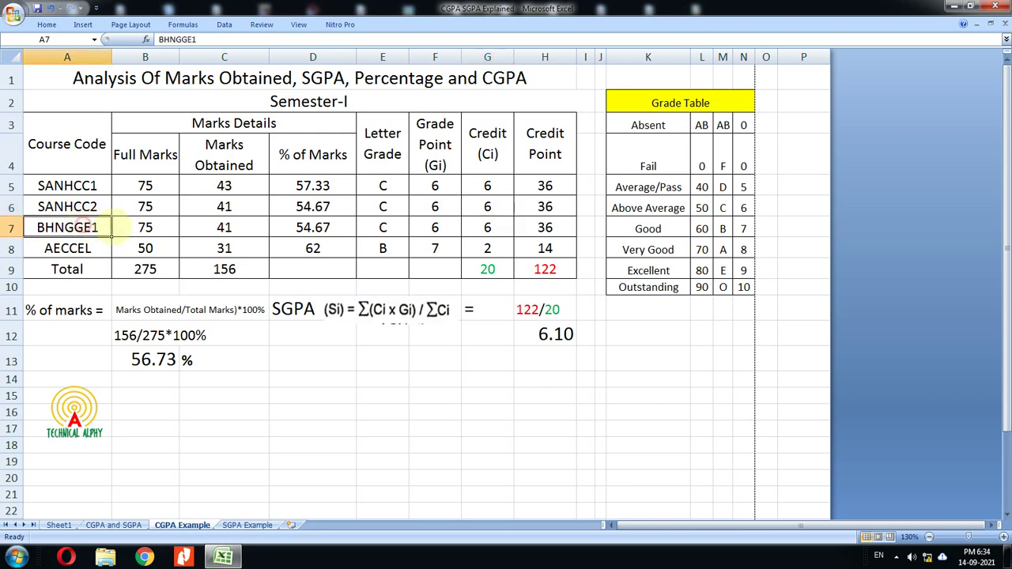
pyautogui.click(484, 227)
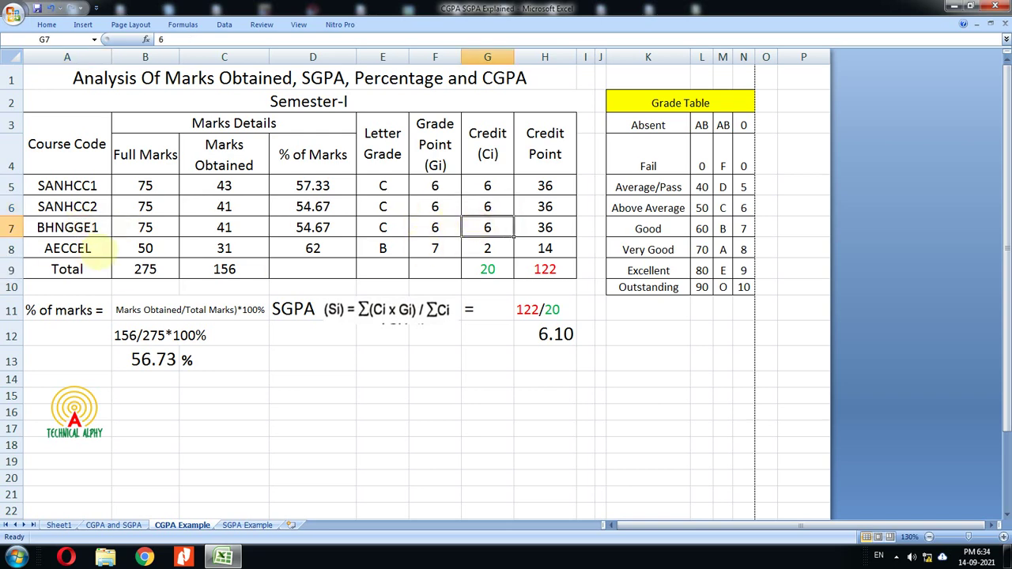
pyautogui.click(98, 252)
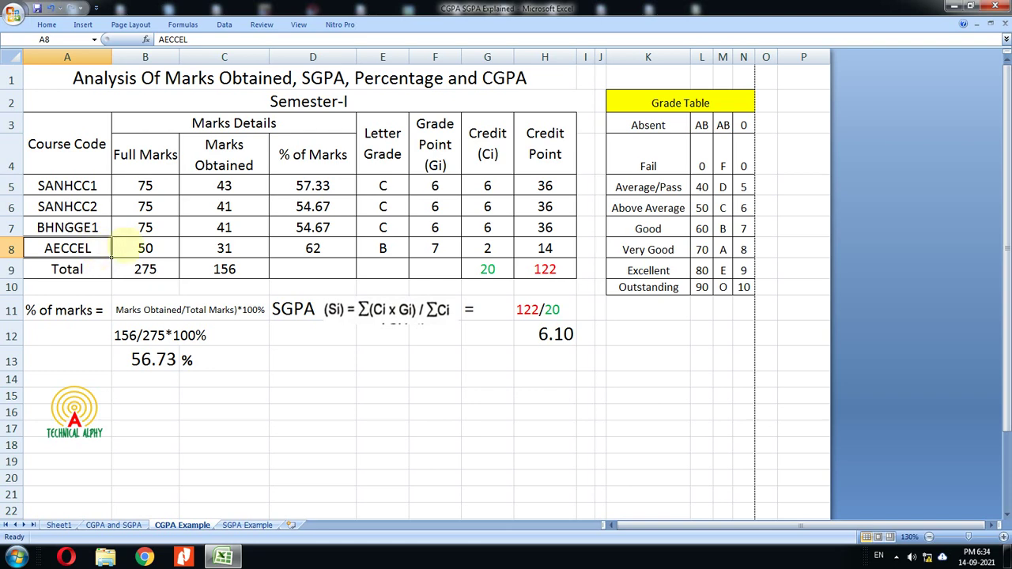
pyautogui.click(488, 245)
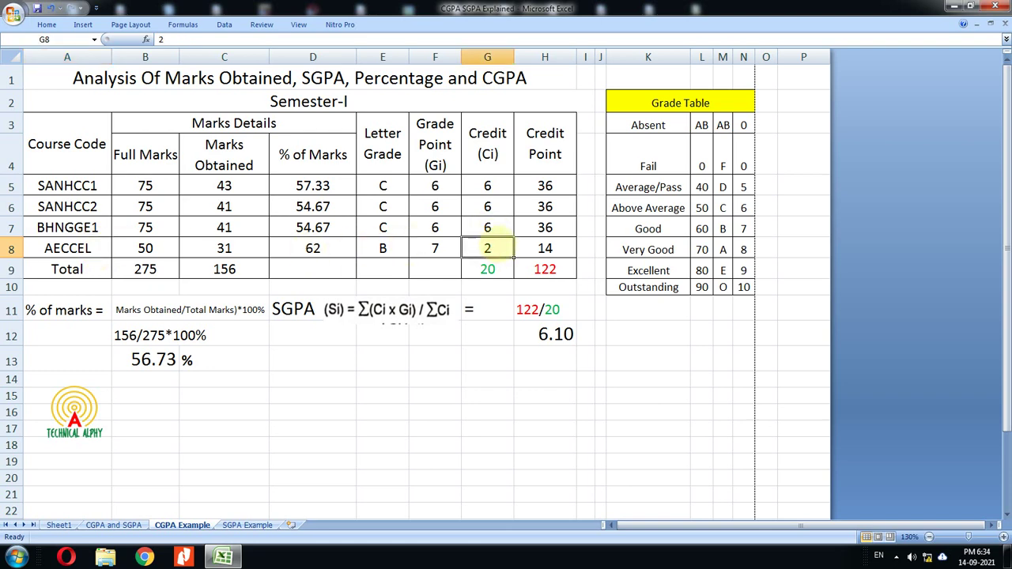
pyautogui.click(79, 248)
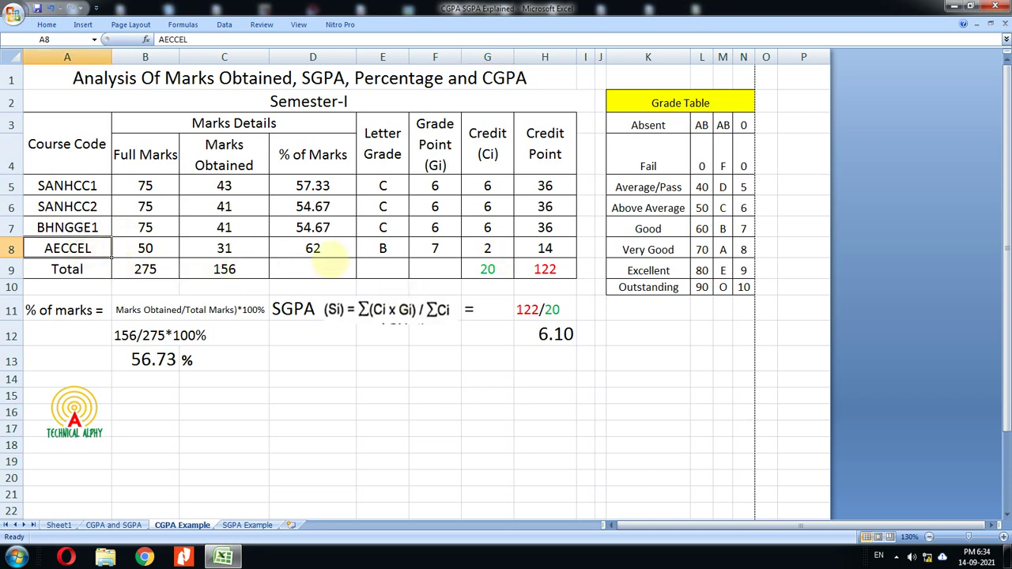
pyautogui.click(487, 248)
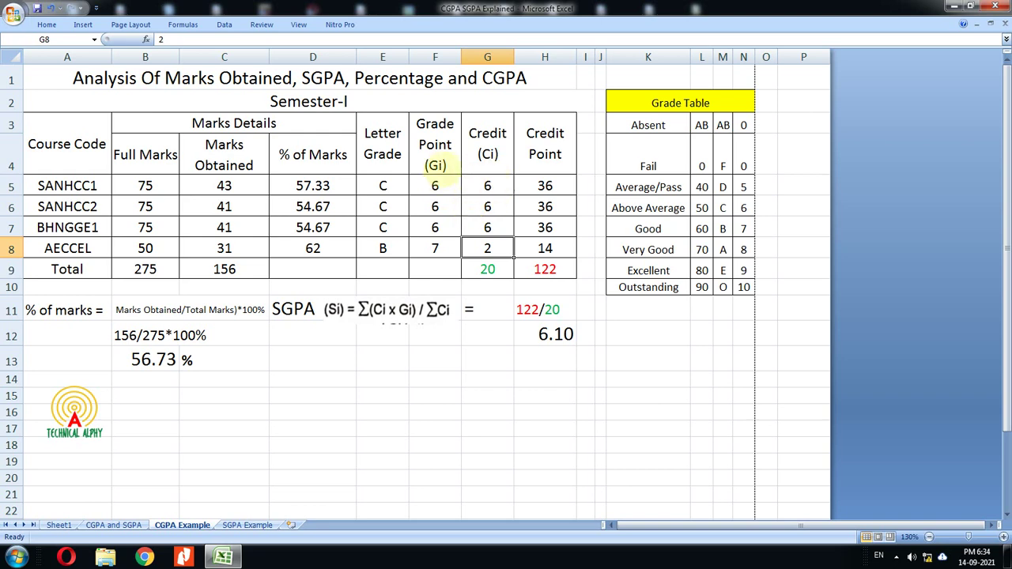
pyautogui.click(435, 162)
pyautogui.click(435, 190)
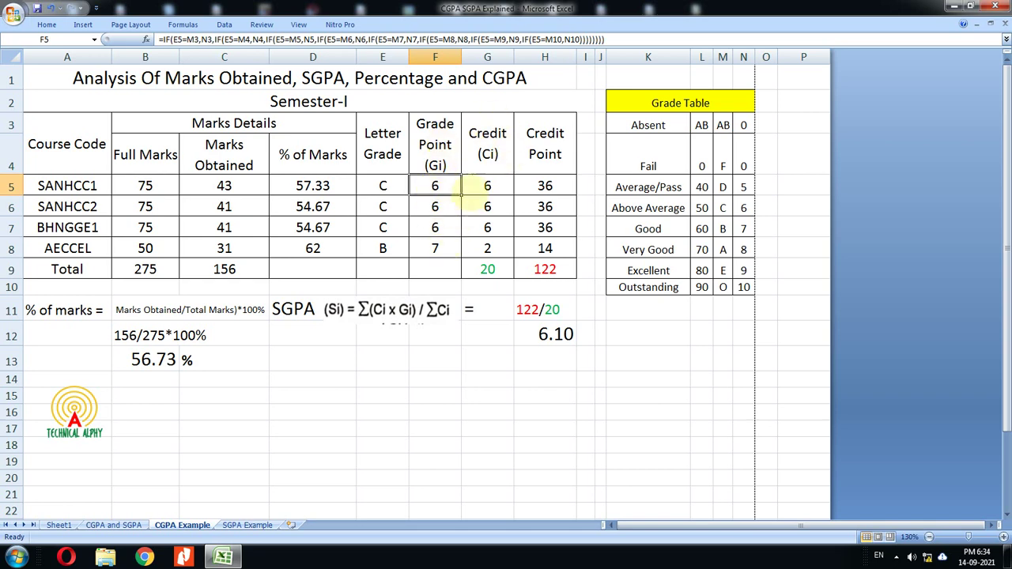
pyautogui.click(488, 185)
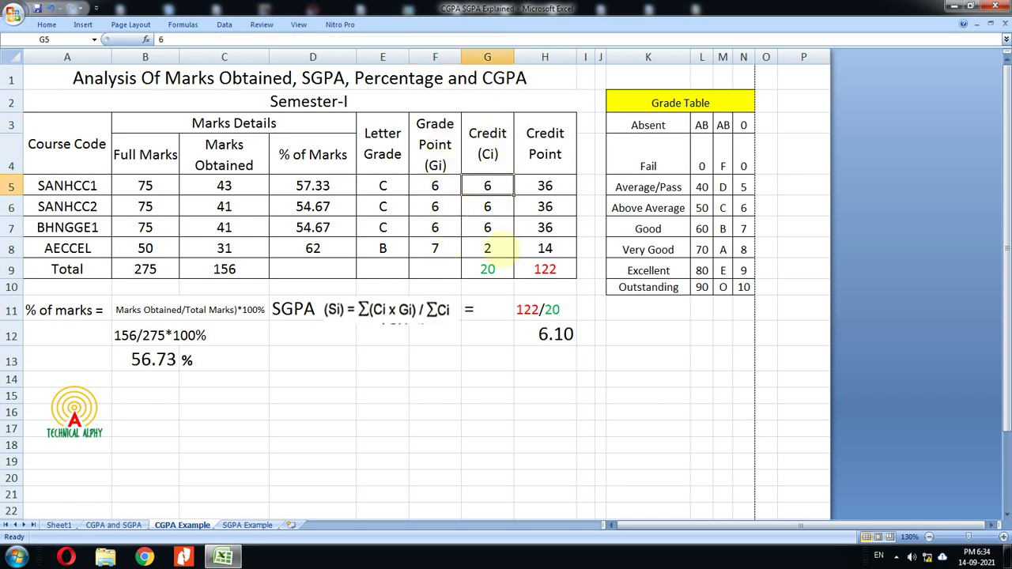
pyautogui.moveTo(435, 186); pyautogui.dragTo(545, 185)
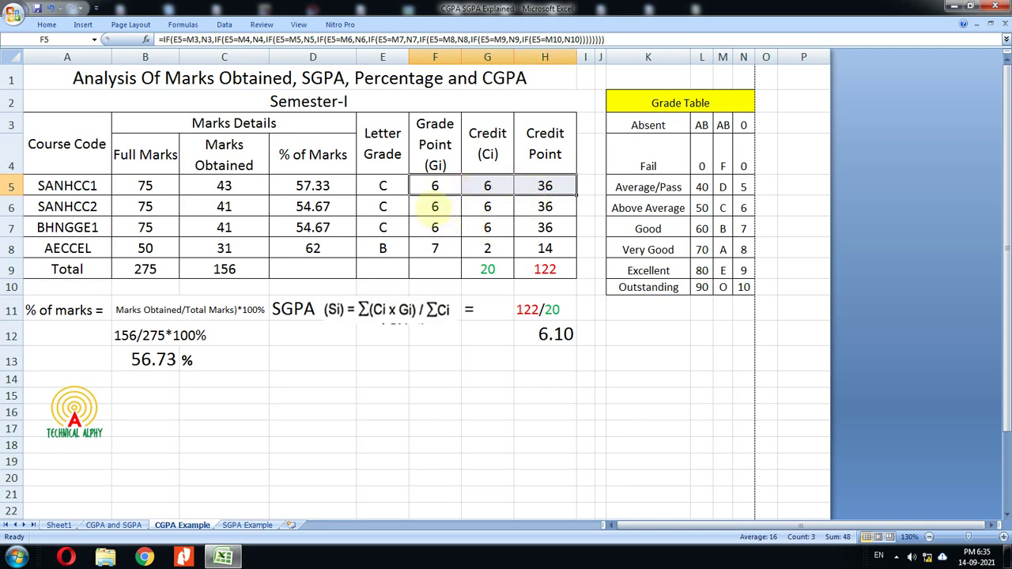
pyautogui.click(434, 207)
pyautogui.moveTo(434, 206); pyautogui.dragTo(544, 207)
pyautogui.moveTo(442, 227); pyautogui.dragTo(544, 227)
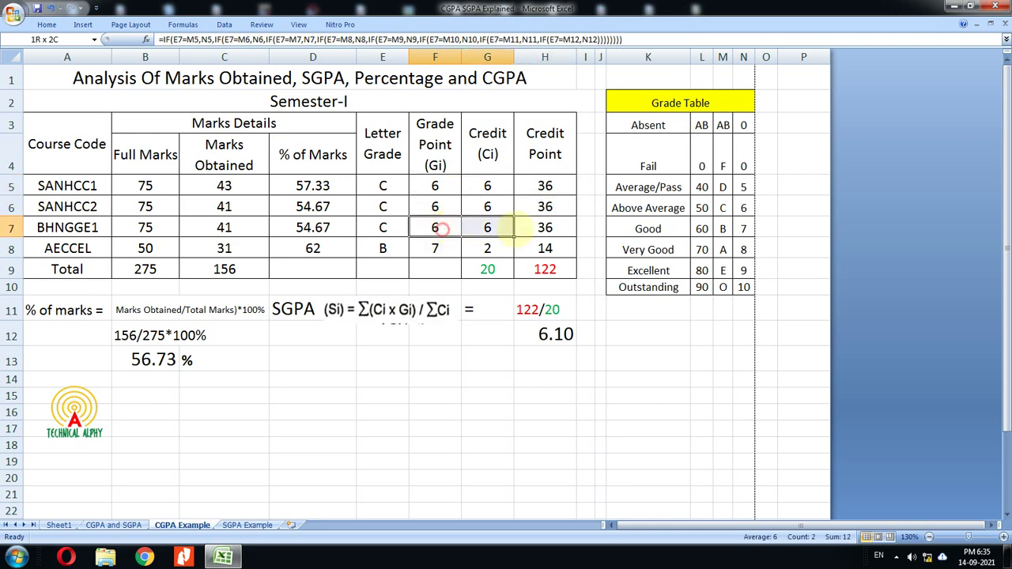
pyautogui.moveTo(439, 248); pyautogui.dragTo(487, 248)
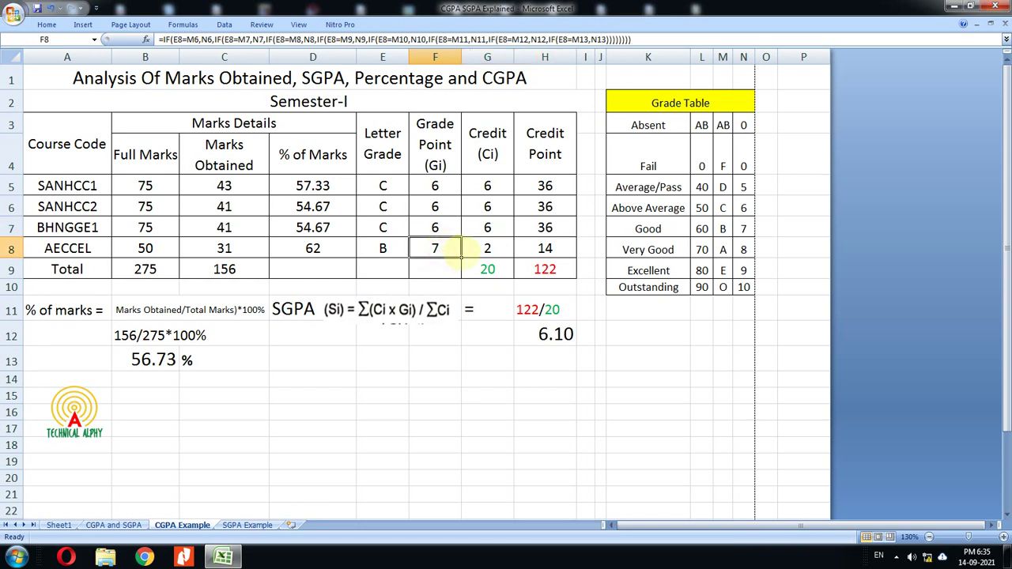
pyautogui.click(487, 248)
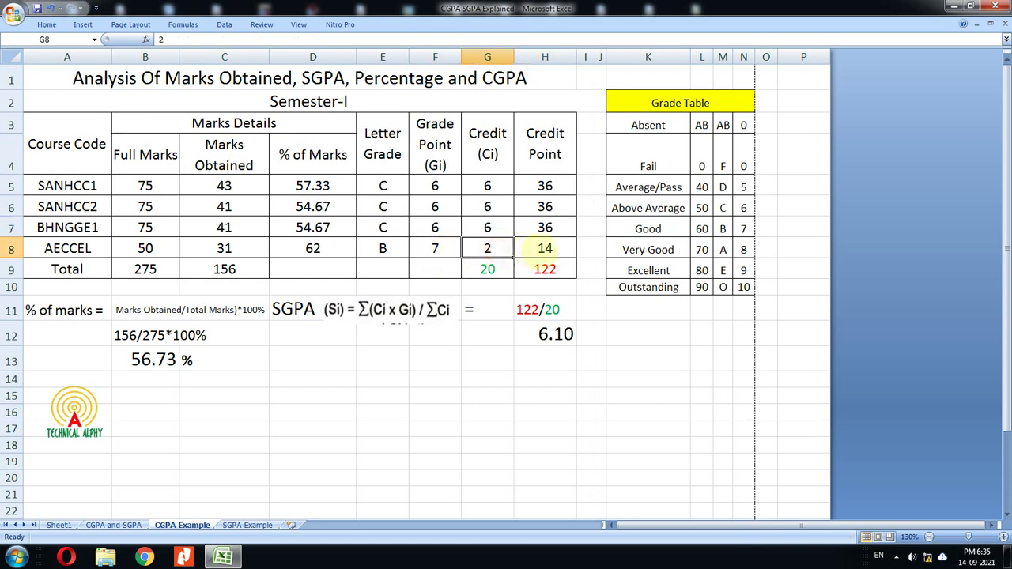
pyautogui.click(544, 248)
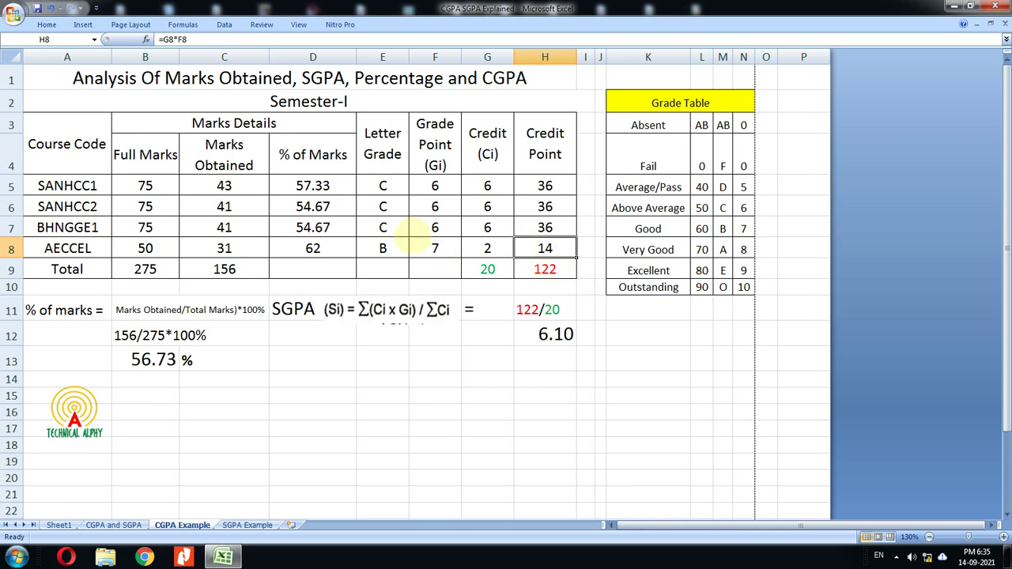
pyautogui.click(334, 192)
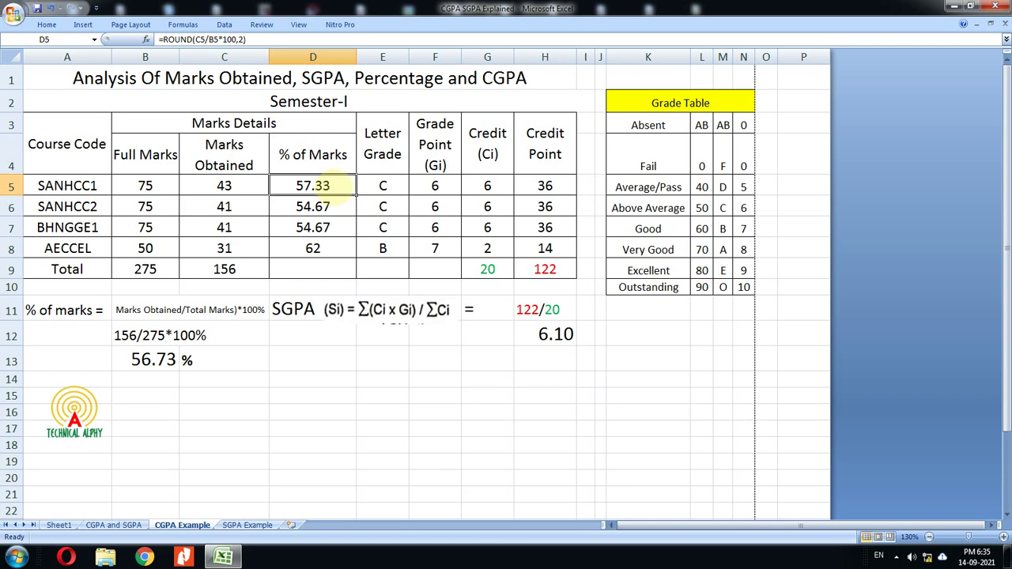
pyautogui.click(544, 187)
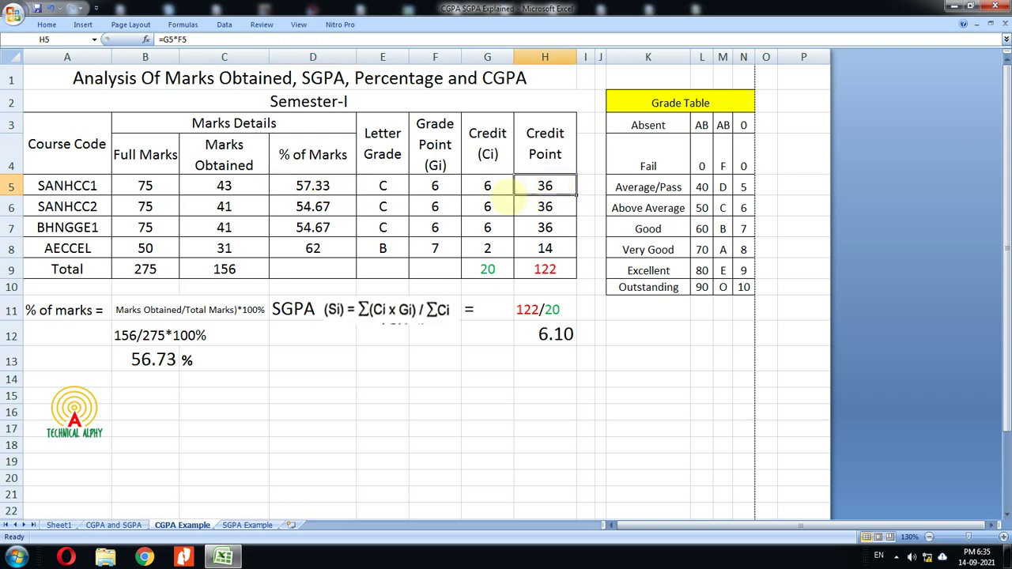
pyautogui.click(309, 207)
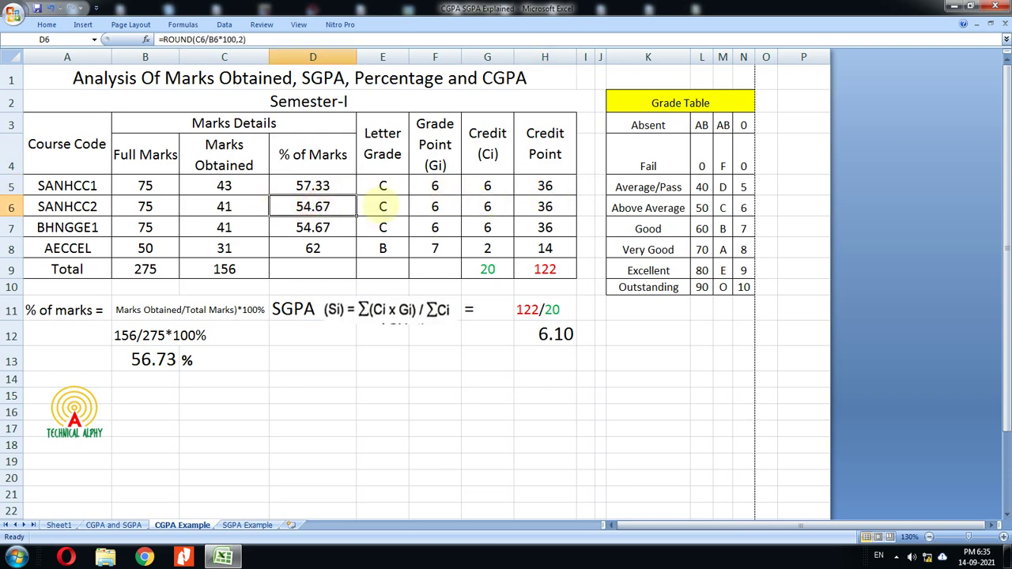
pyautogui.click(548, 207)
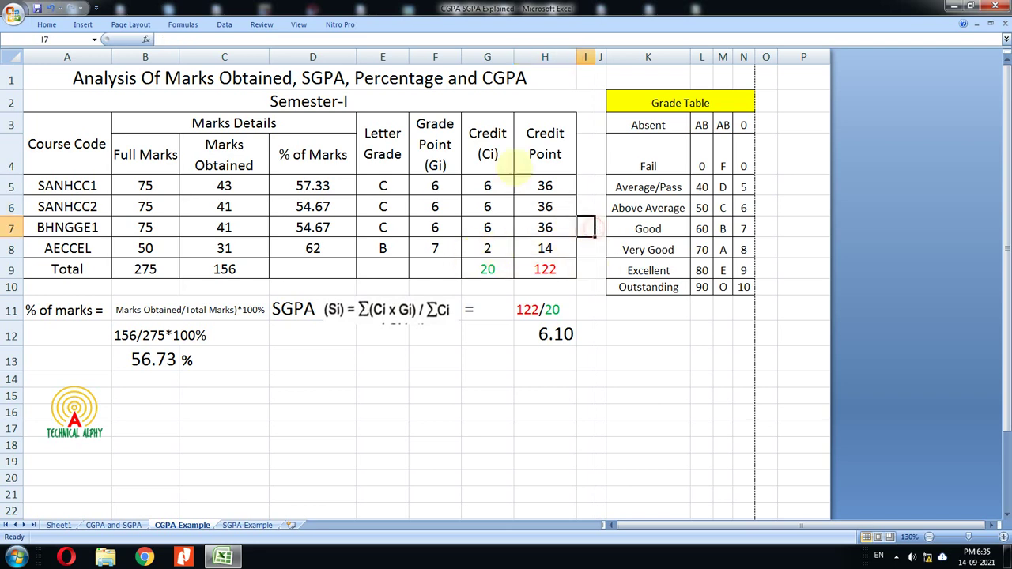
pyautogui.moveTo(487, 186); pyautogui.dragTo(487, 269)
pyautogui.click(491, 150)
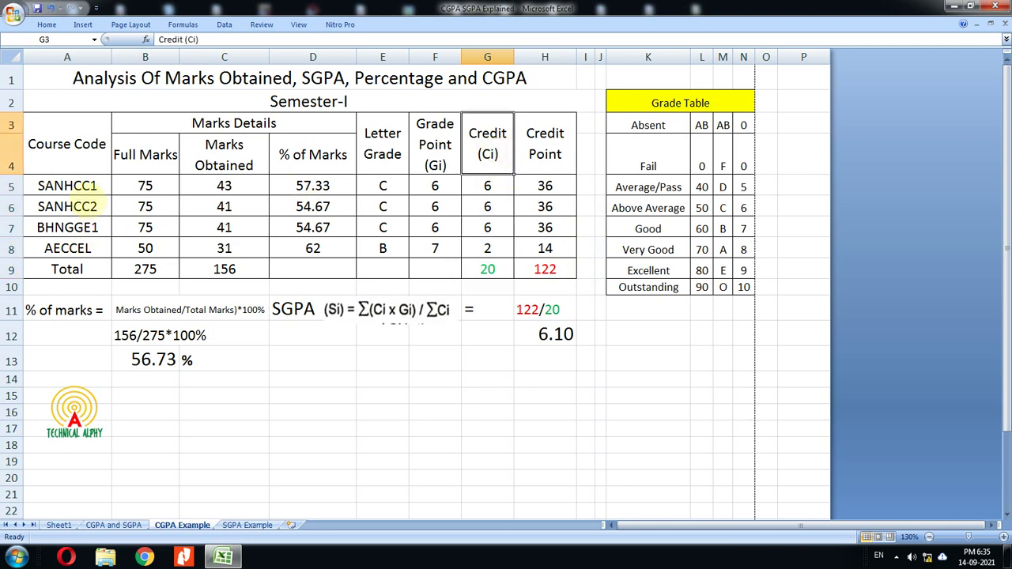
pyautogui.click(79, 185)
pyautogui.click(79, 206)
pyautogui.click(75, 227)
pyautogui.click(67, 248)
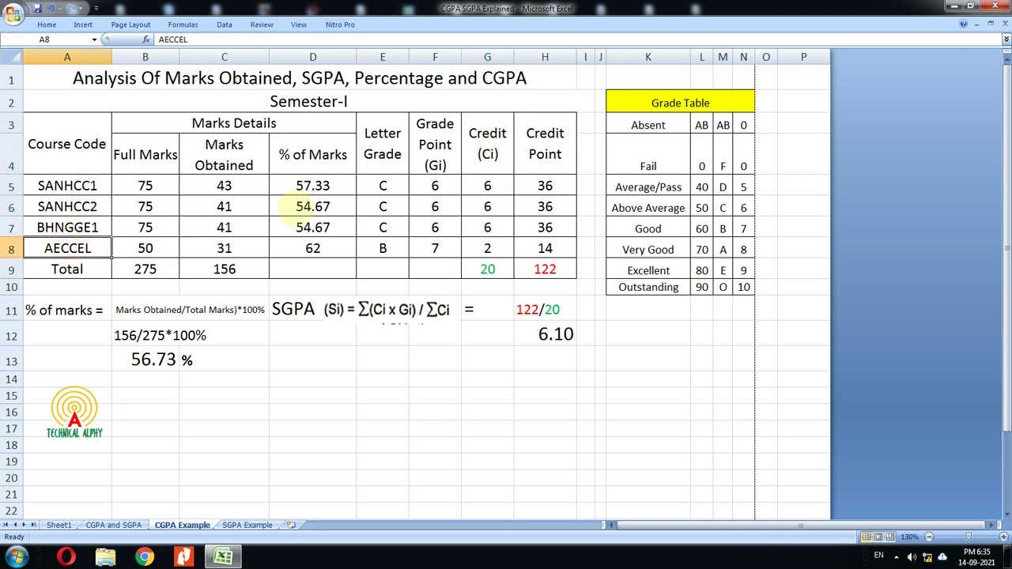
pyautogui.moveTo(487, 185); pyautogui.dragTo(487, 270)
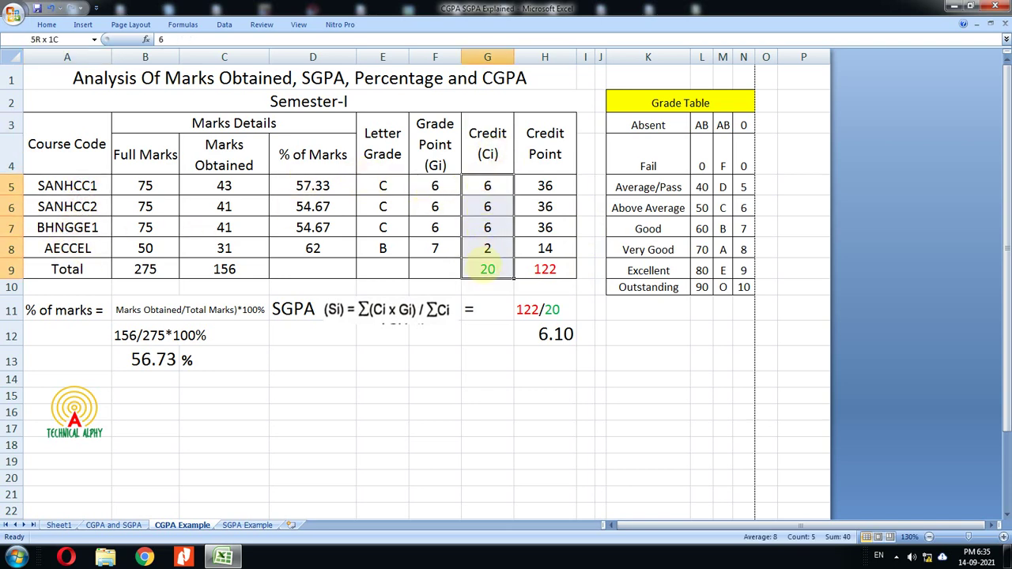
pyautogui.click(569, 231)
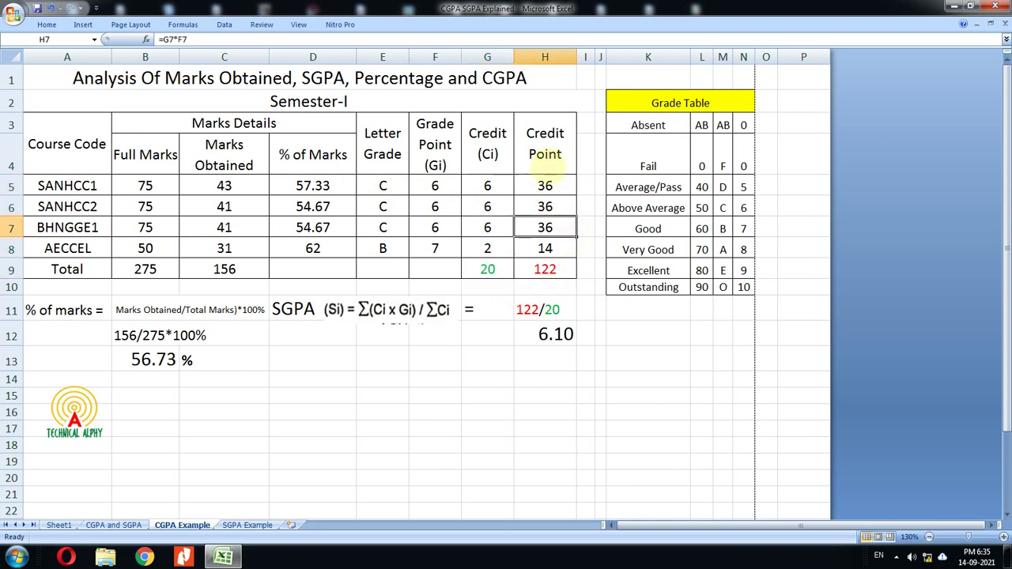
pyautogui.moveTo(555, 185); pyautogui.dragTo(557, 269)
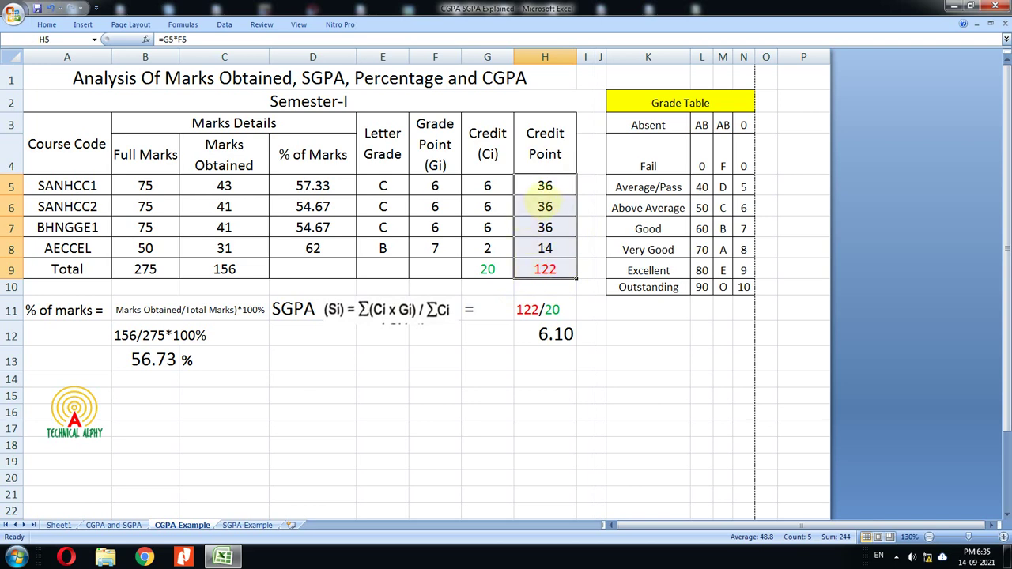
pyautogui.click(545, 186)
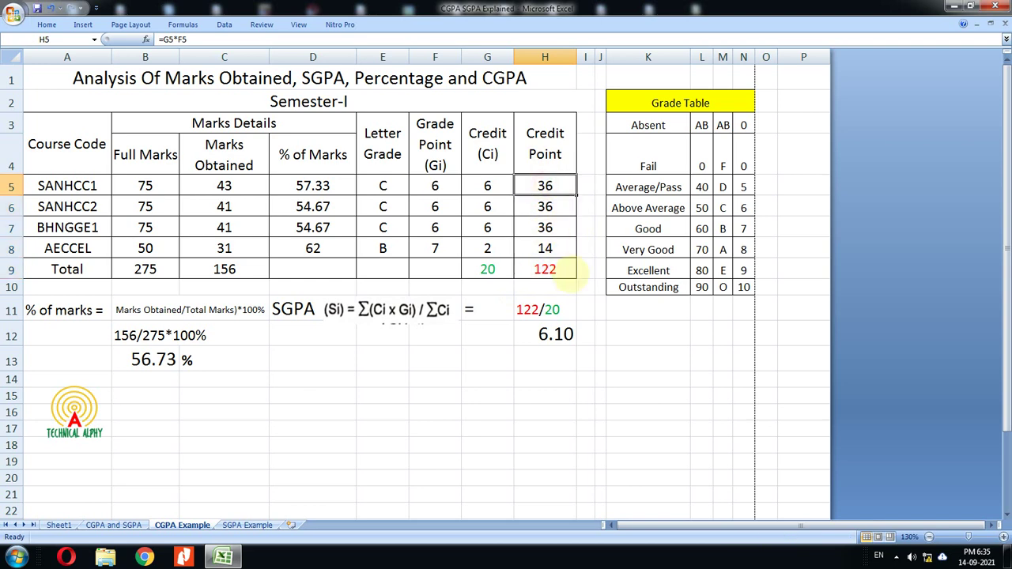
pyautogui.click(563, 272)
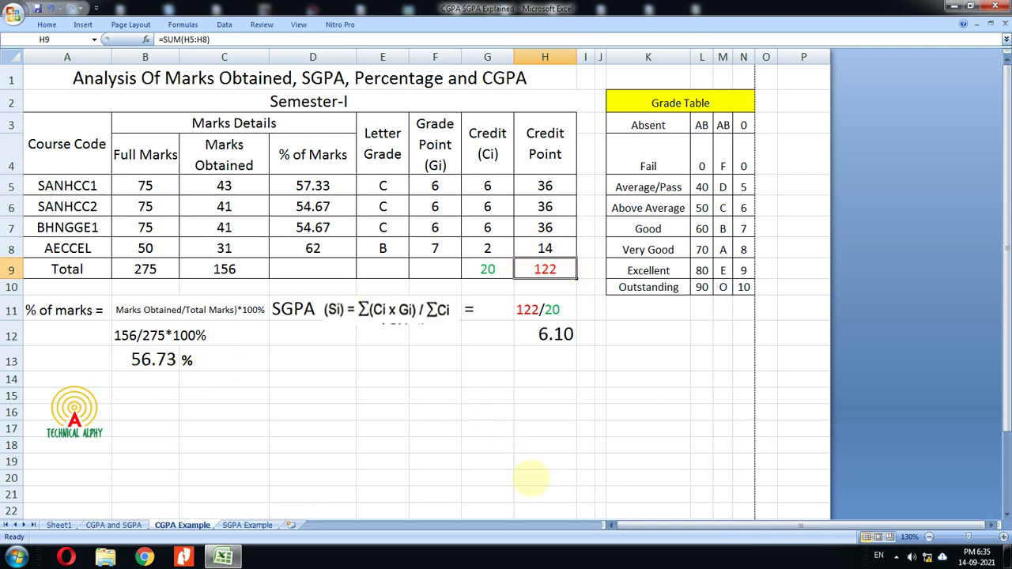
pyautogui.click(528, 476)
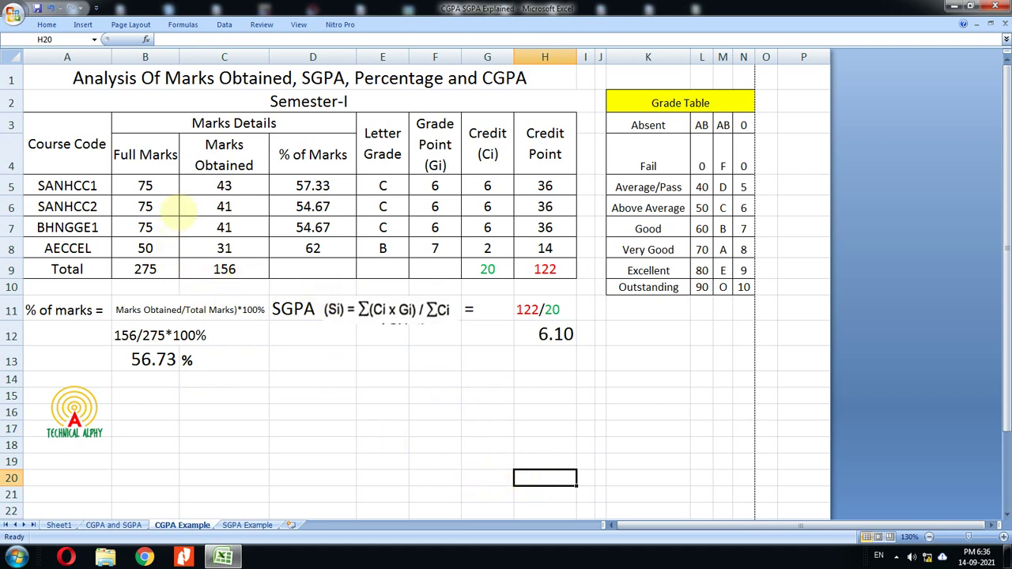
# - Review the full marks total of 275, the four courses' marks obtained, and the % of marks formula text
pyautogui.moveTo(145, 183); pyautogui.dragTo(145, 268)
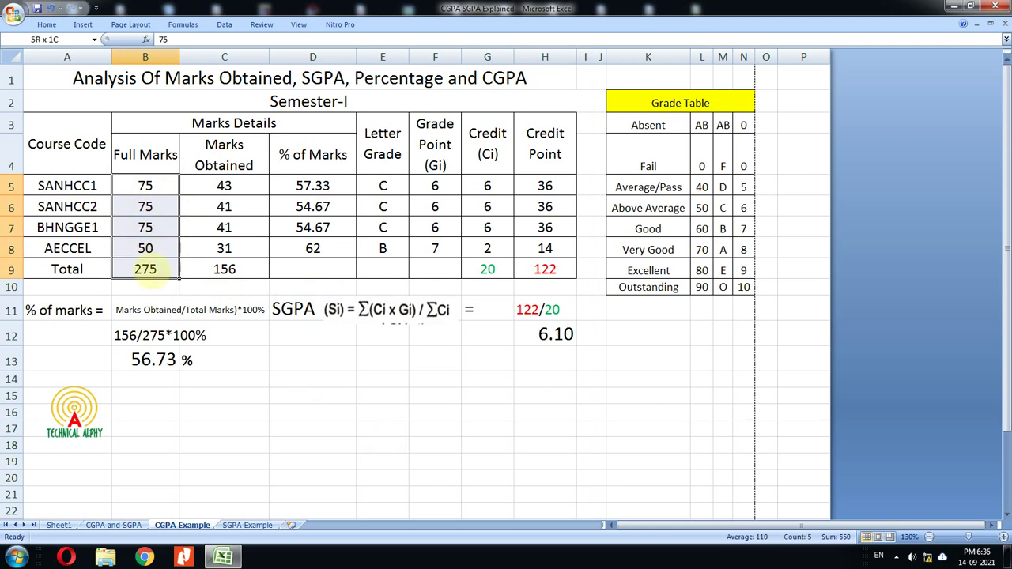
pyautogui.moveTo(224, 185); pyautogui.dragTo(224, 248)
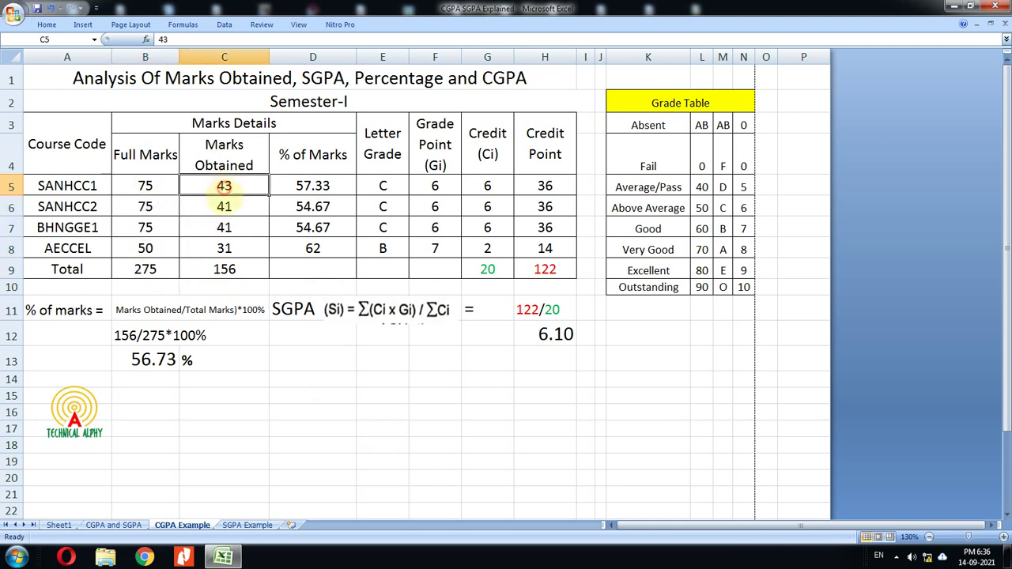
pyautogui.click(236, 269)
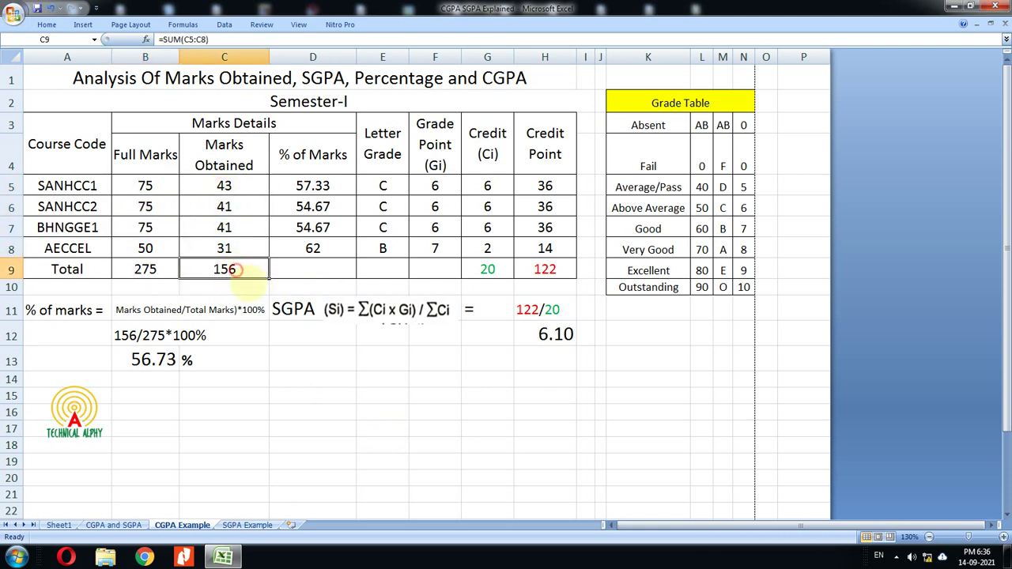
pyautogui.click(72, 310)
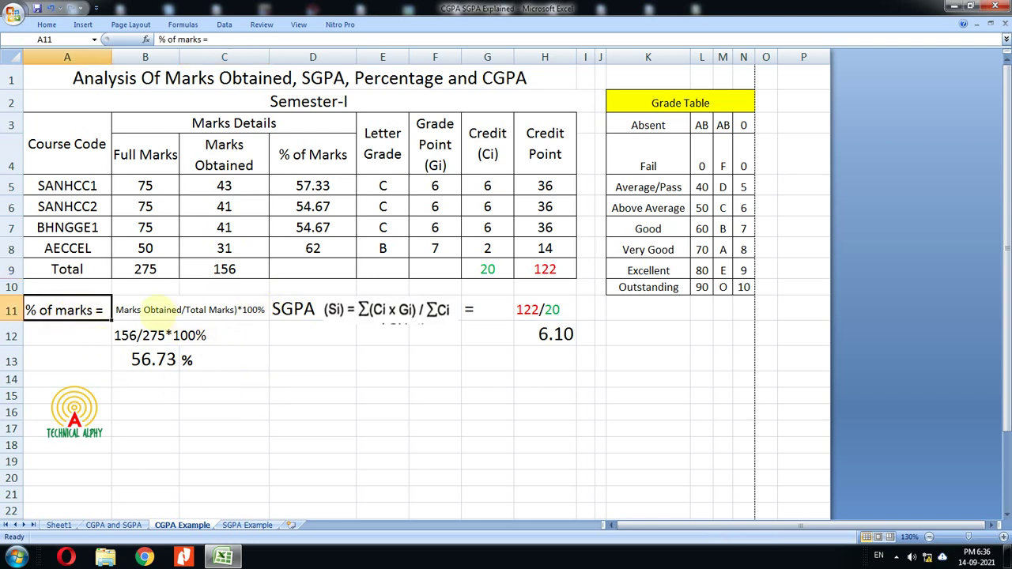
pyautogui.click(162, 310)
pyautogui.click(284, 395)
pyautogui.click(196, 306)
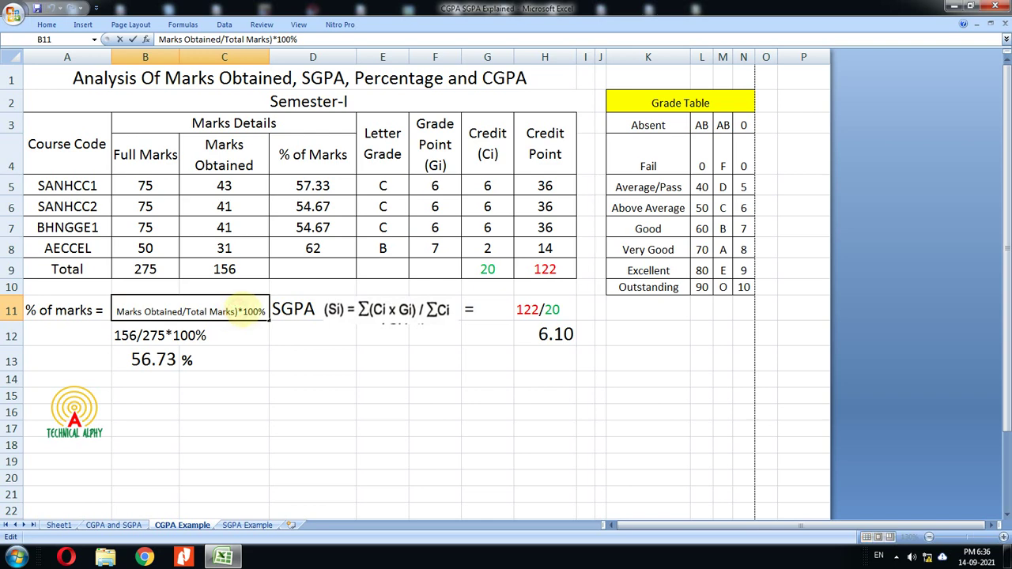
# - Add the missing opening parenthesis so B11 reads (Marks Obtained/Total Marks)*100%
pyautogui.doubleClick(119, 311)
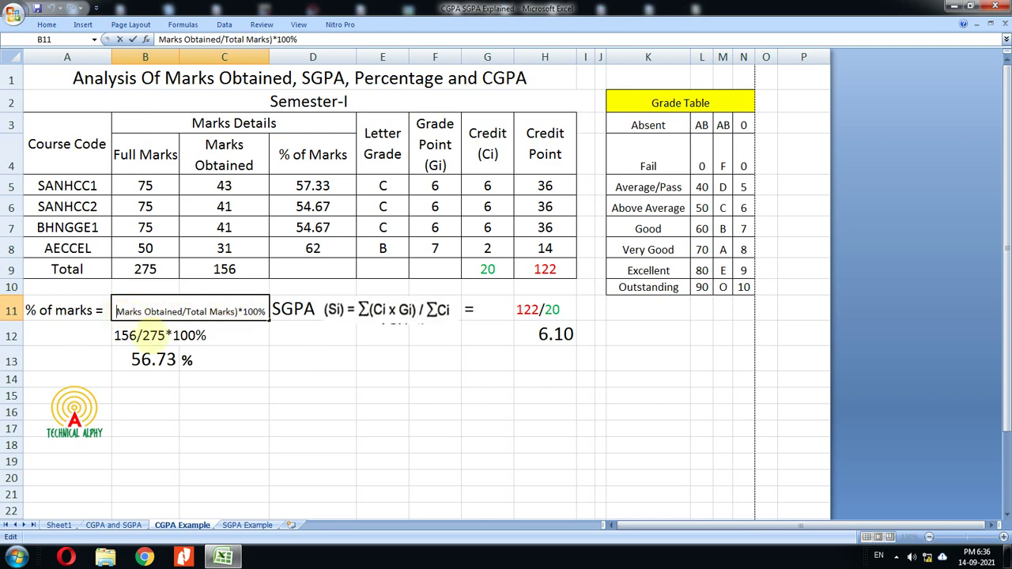
pyautogui.write('(')
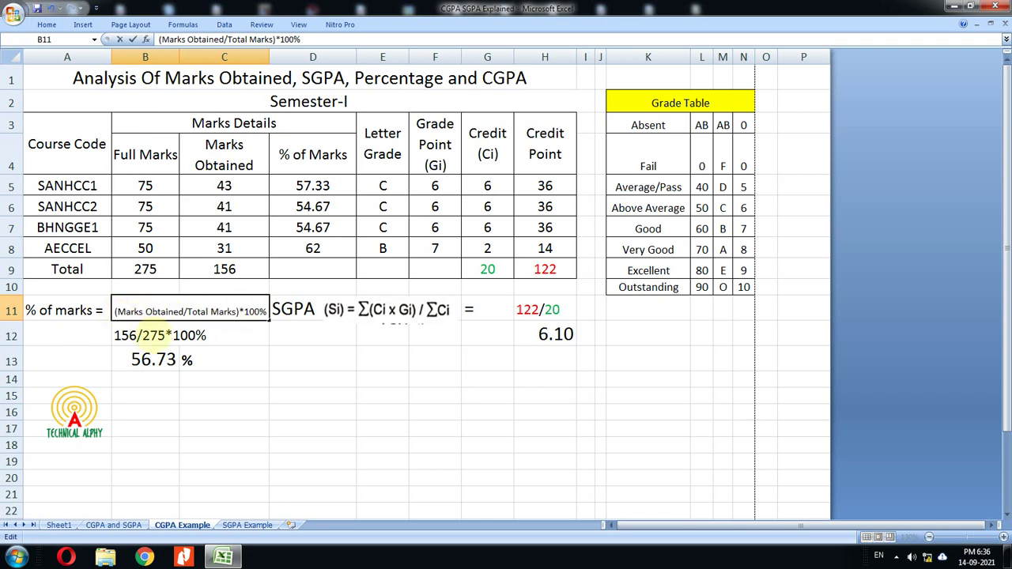
pyautogui.click(251, 357)
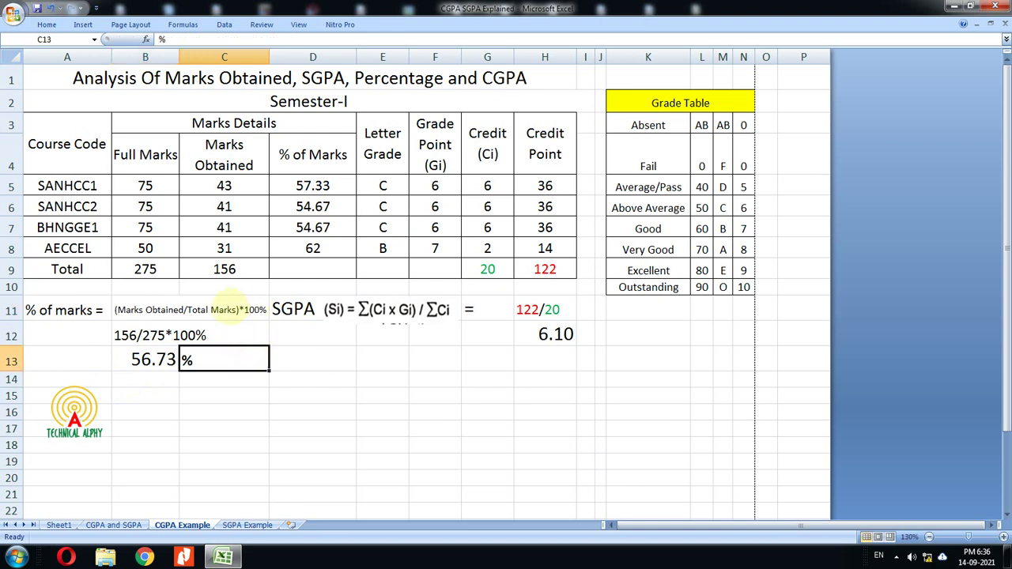
pyautogui.click(229, 308)
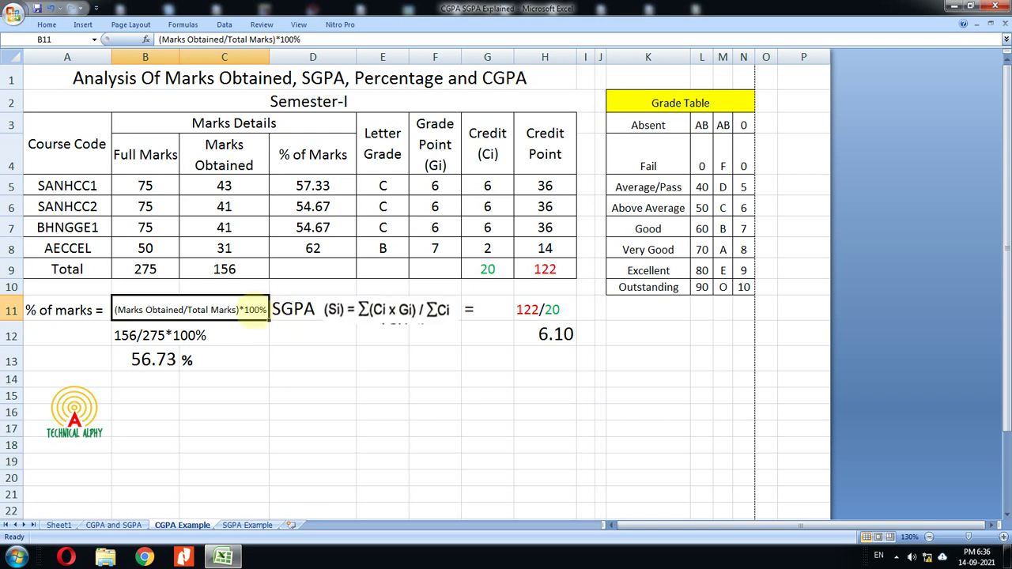
# - Walk through the worked 156/275*100% fraction in B12 and the rounded percentage in B13
pyautogui.click(136, 333)
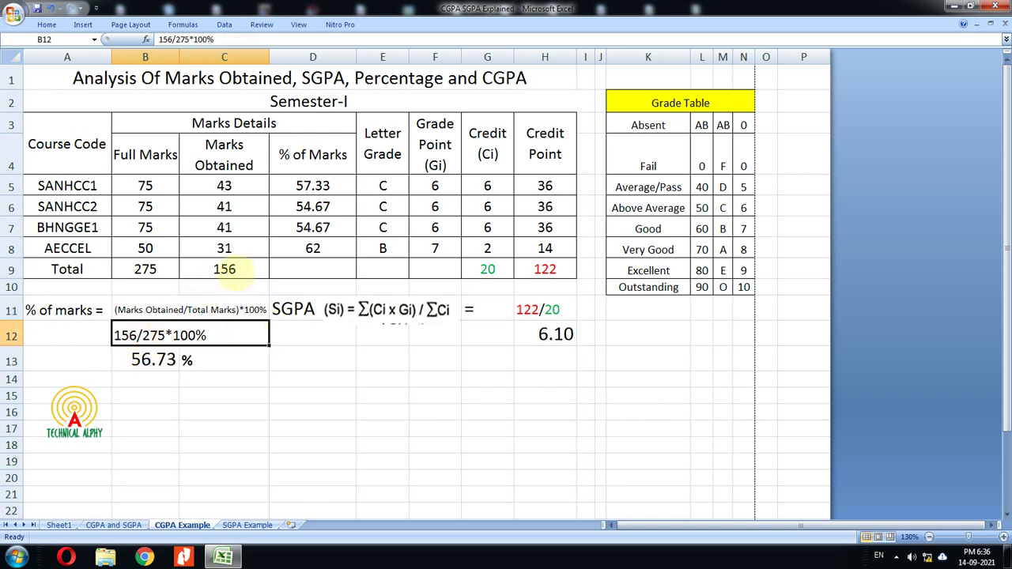
pyautogui.click(229, 270)
pyautogui.click(154, 269)
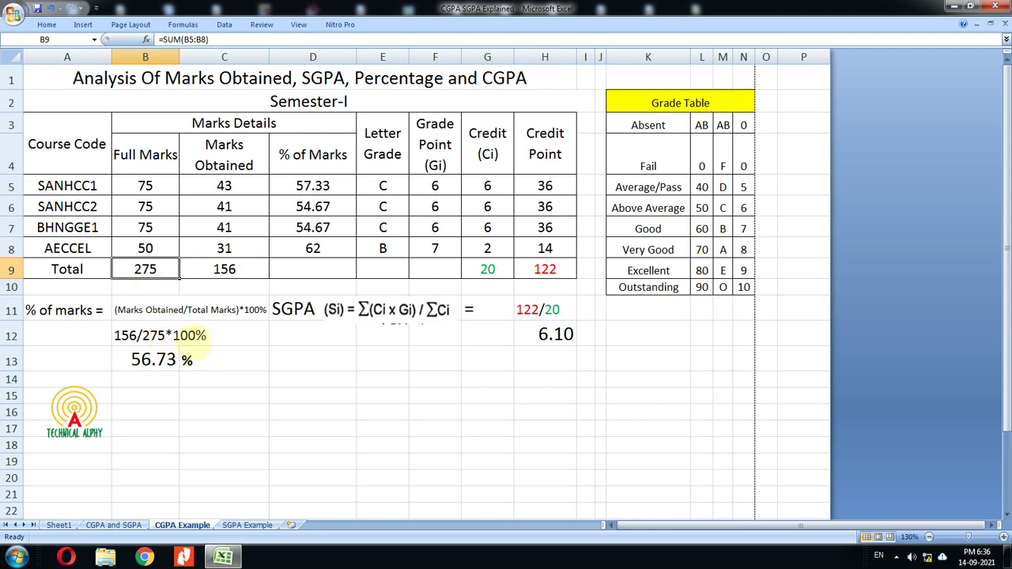
pyautogui.click(190, 335)
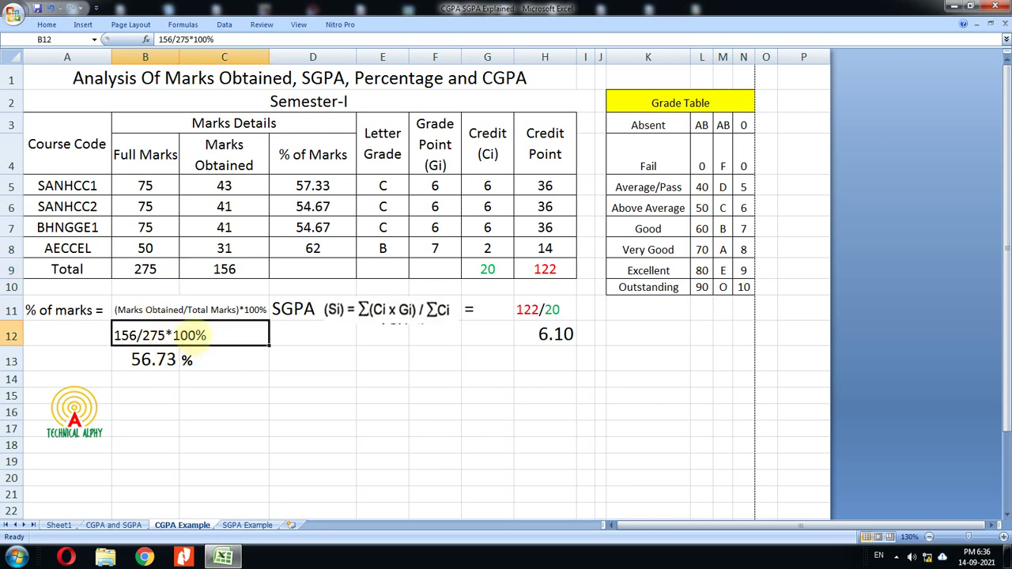
pyautogui.click(158, 367)
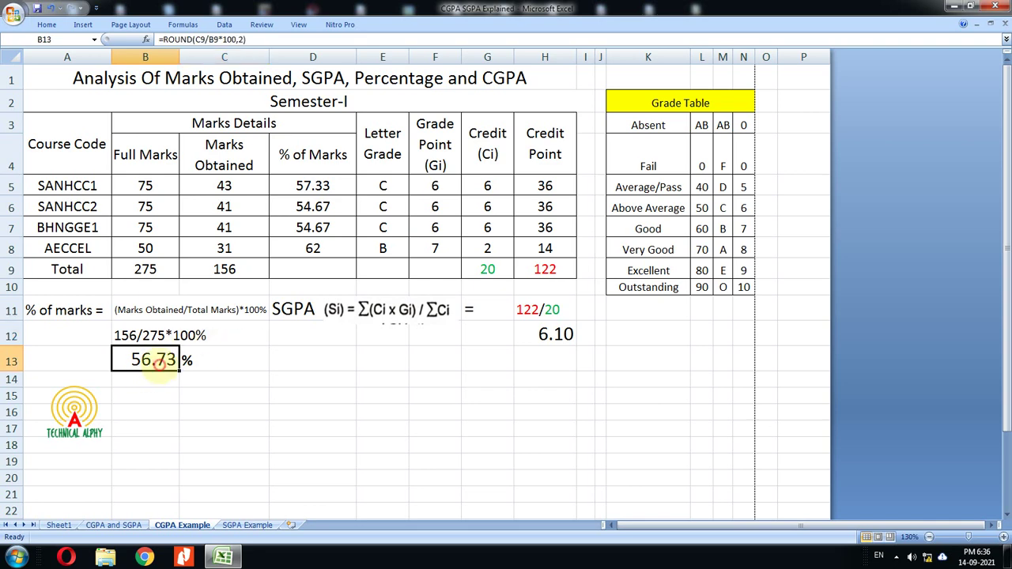
pyautogui.click(204, 412)
pyautogui.click(154, 360)
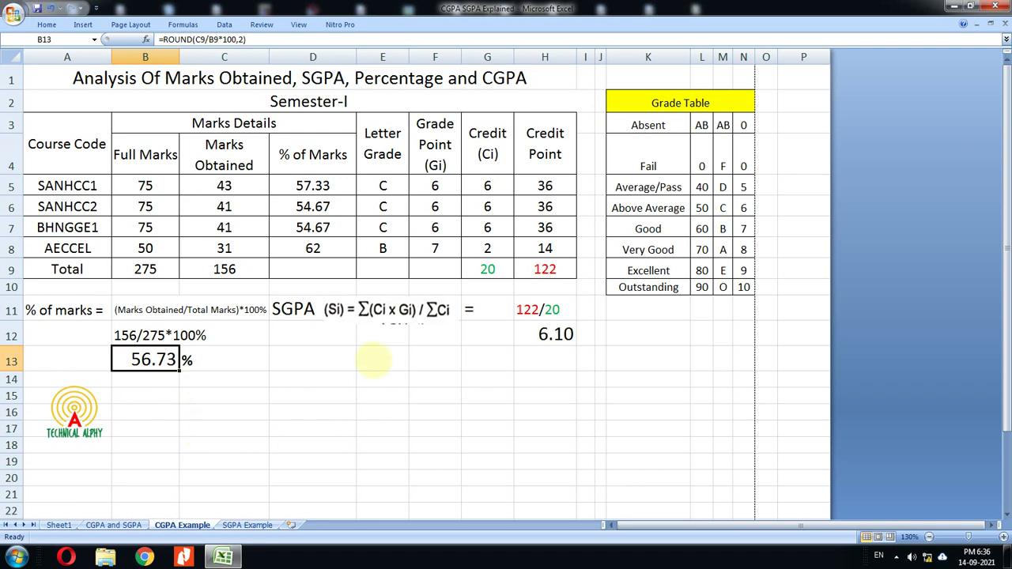
pyautogui.click(257, 412)
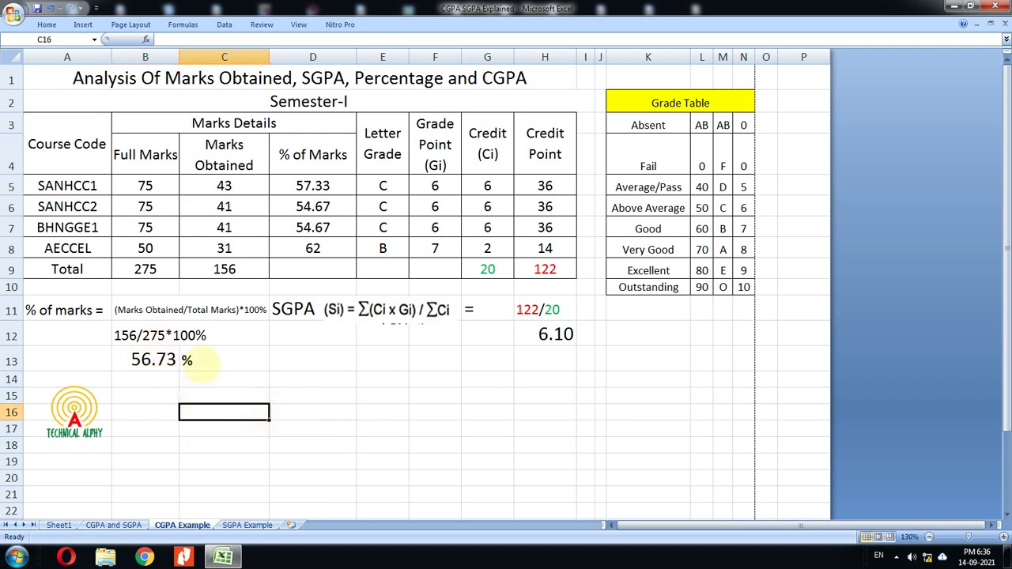
# - Point out the SGPA label in D11, the SGPA formula image and the 122/20 fraction in H11
pyautogui.click(387, 398)
pyautogui.click(305, 312)
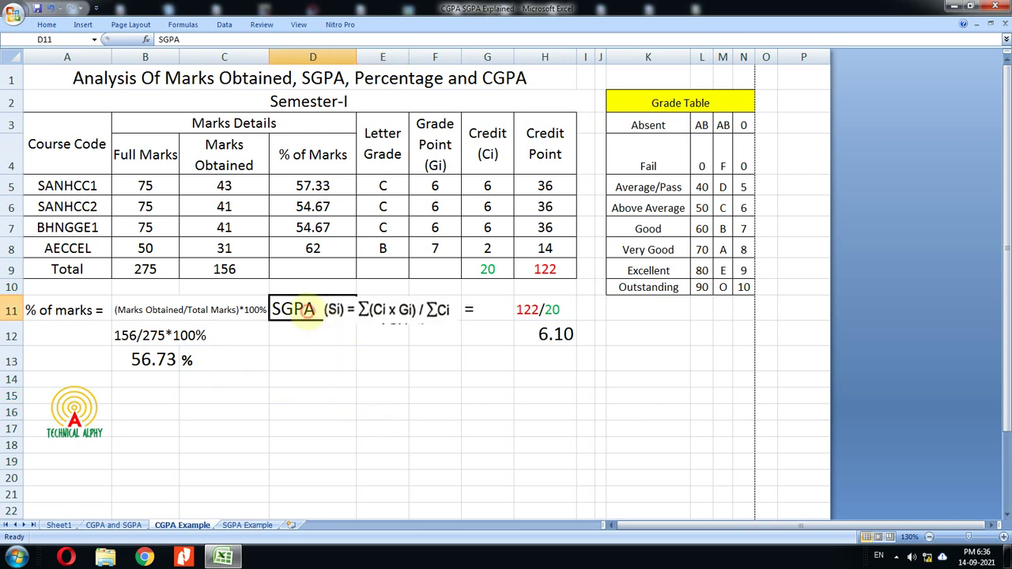
pyautogui.click(332, 109)
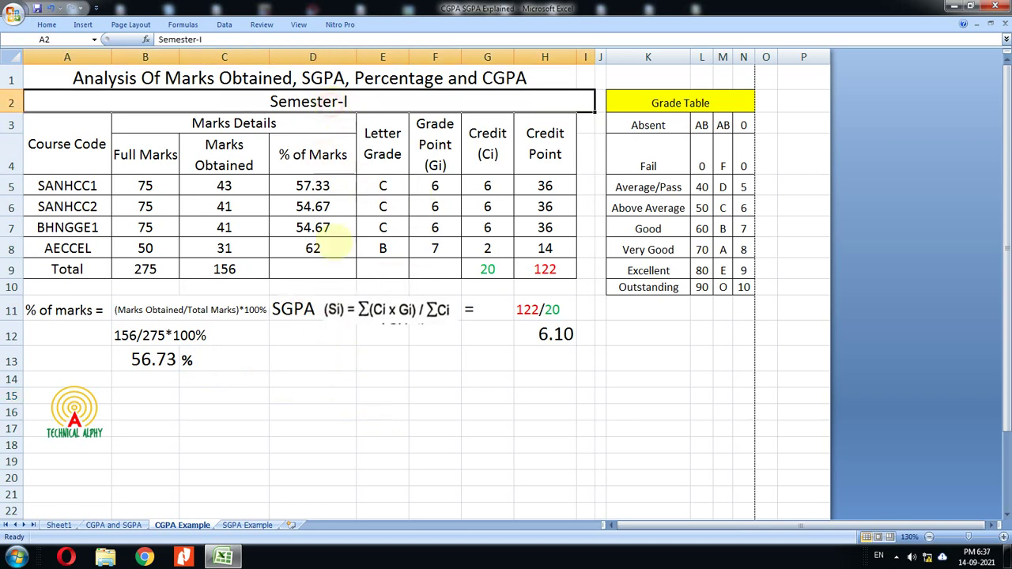
pyautogui.click(312, 314)
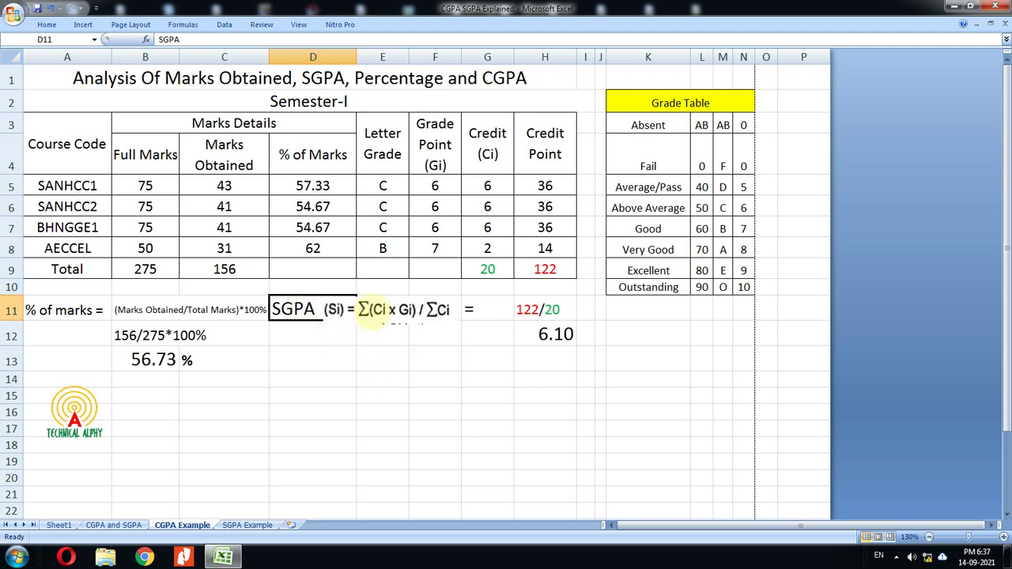
pyautogui.click(384, 378)
pyautogui.click(545, 269)
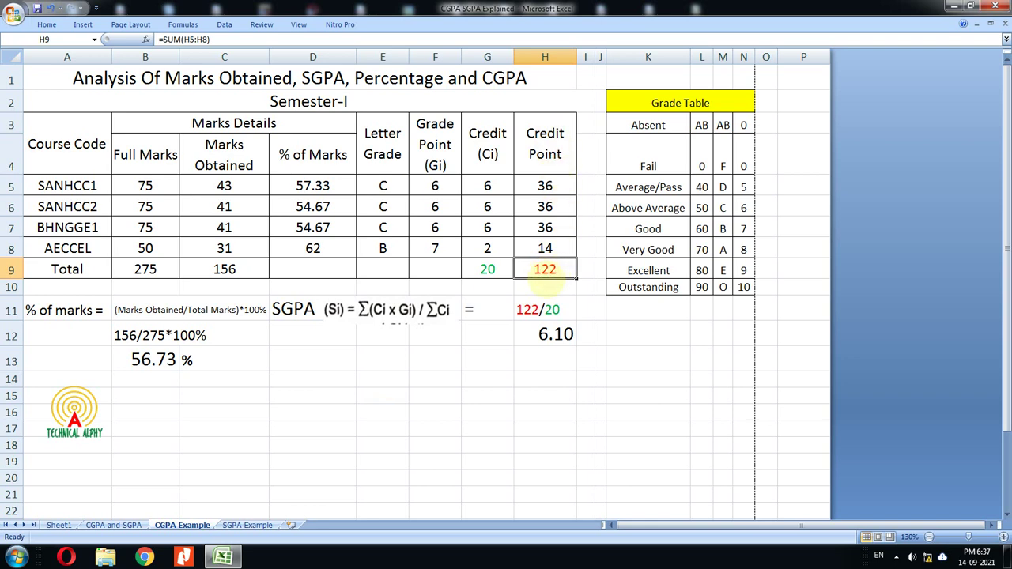
pyautogui.click(526, 310)
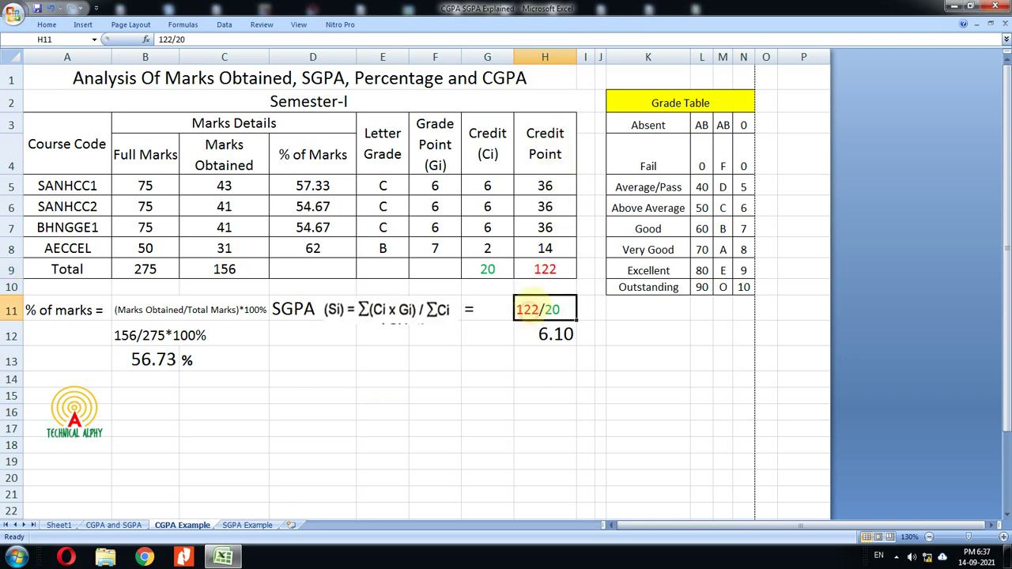
pyautogui.click(364, 315)
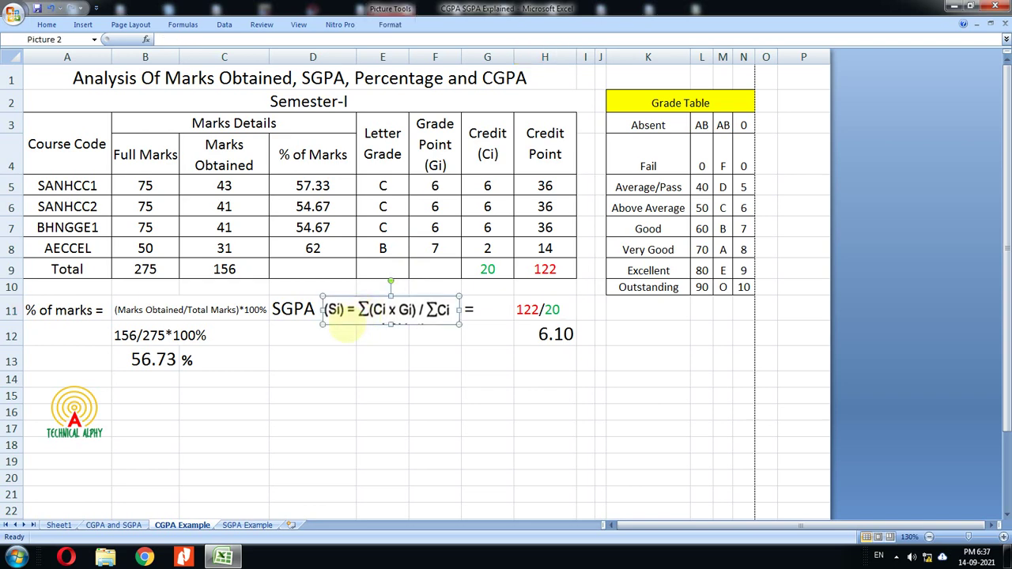
pyautogui.click(340, 359)
pyautogui.click(345, 310)
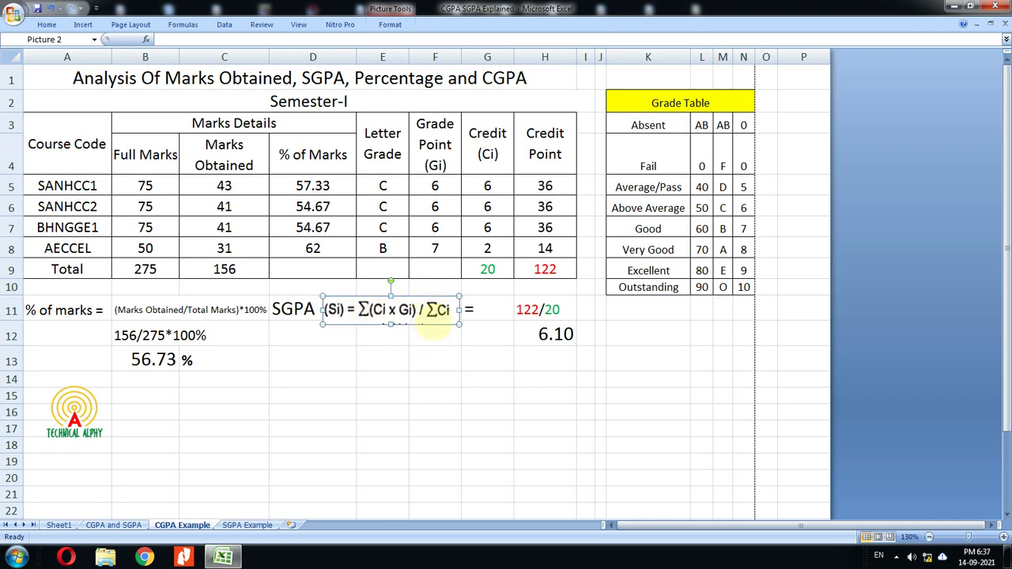
pyautogui.click(486, 377)
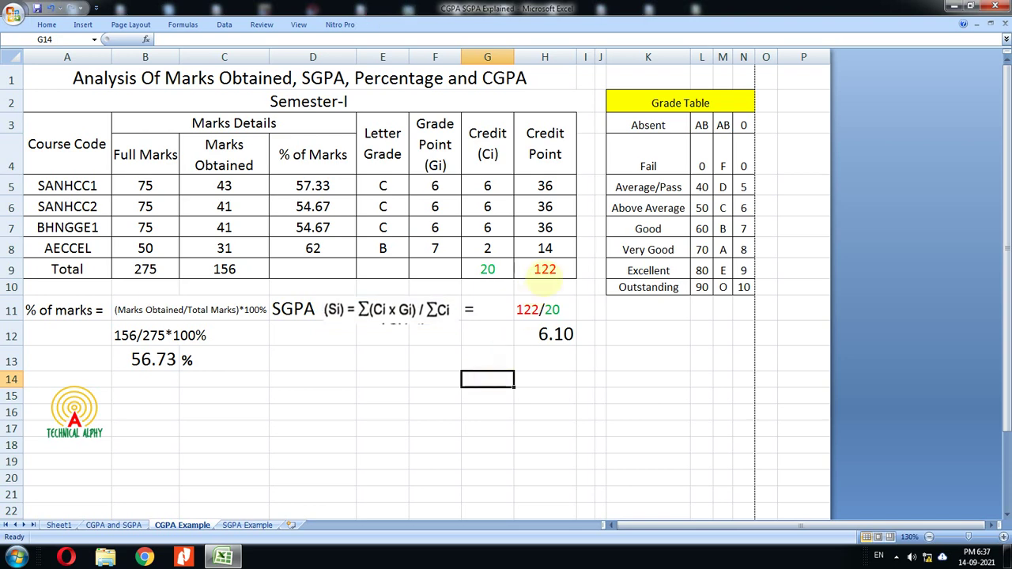
# - Recheck totals in G9 and H9 and the rounded SGPA in H12, then go to SGPA Example
pyautogui.click(544, 269)
pyautogui.click(492, 269)
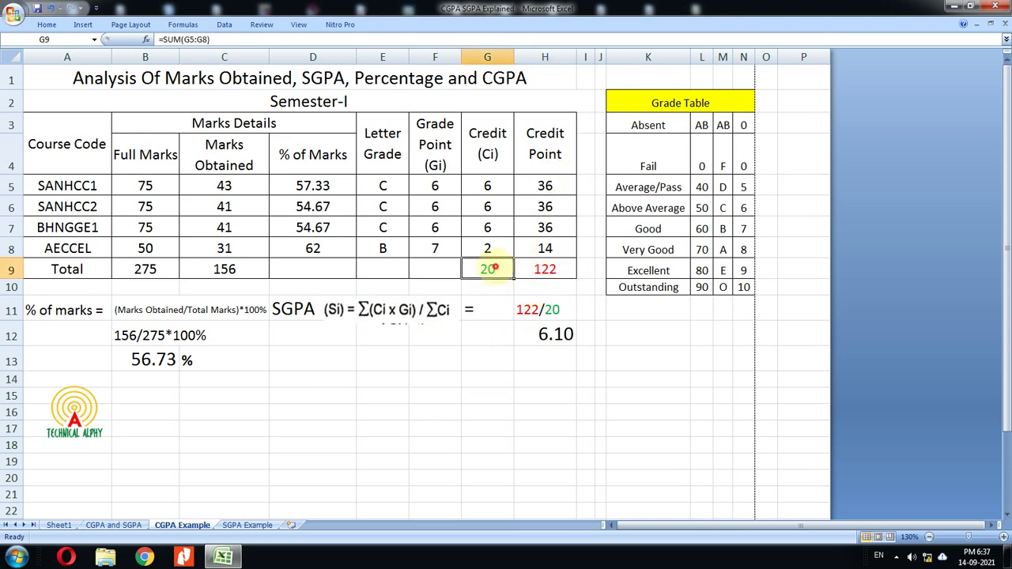
pyautogui.click(553, 309)
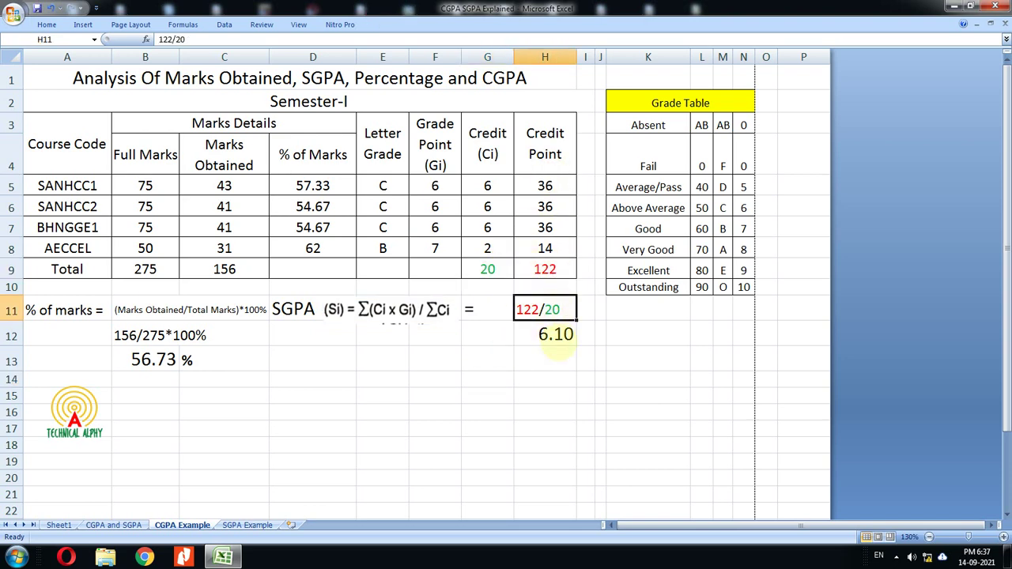
pyautogui.click(551, 358)
pyautogui.click(554, 336)
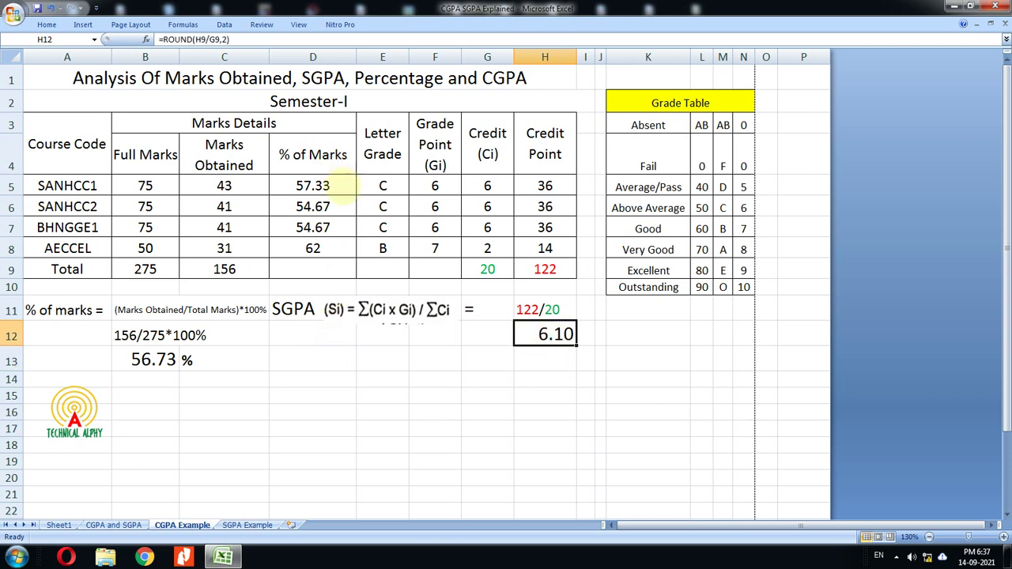
pyautogui.click(282, 315)
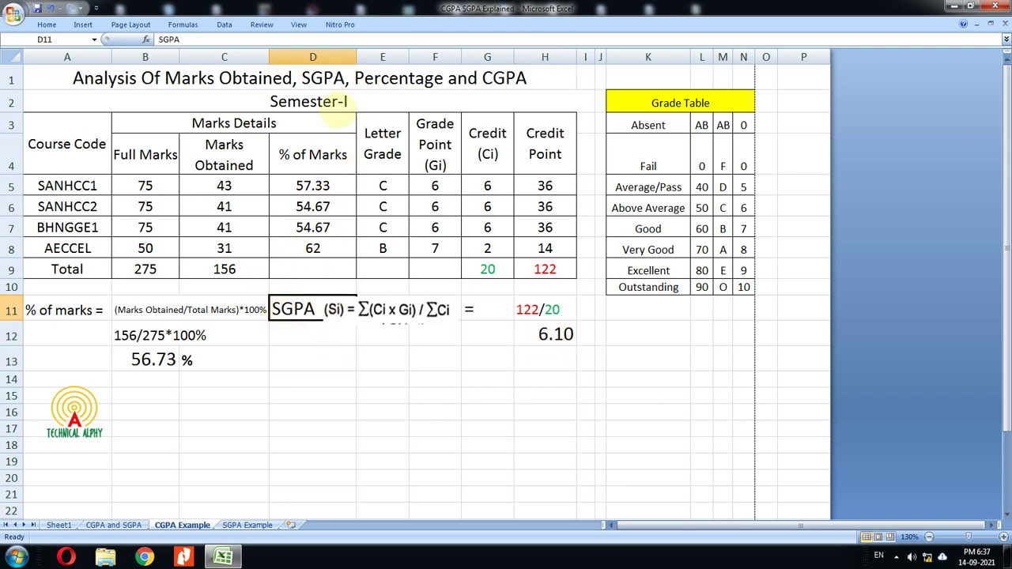
pyautogui.click(340, 99)
pyautogui.click(472, 338)
pyautogui.click(395, 337)
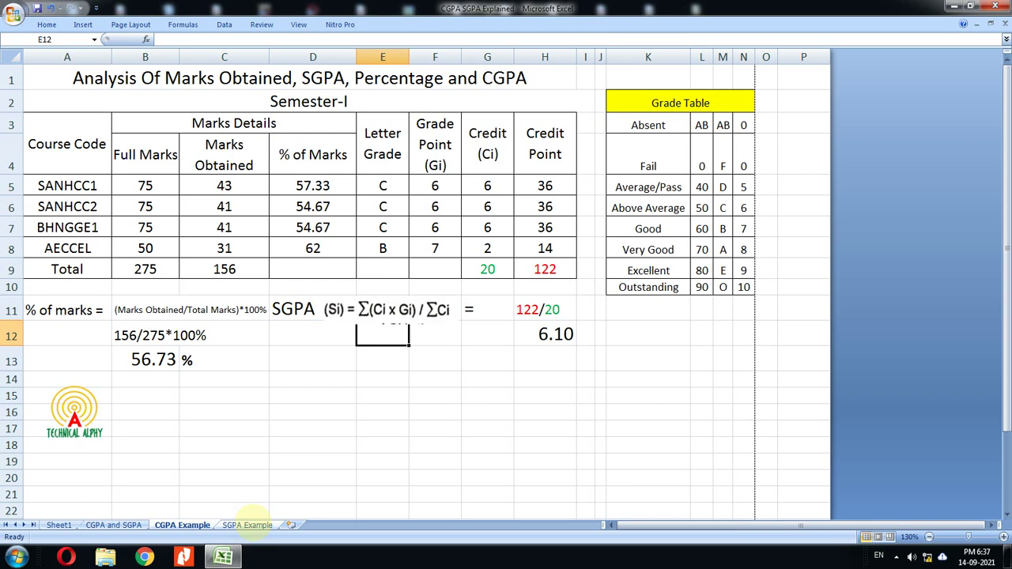
pyautogui.click(247, 524)
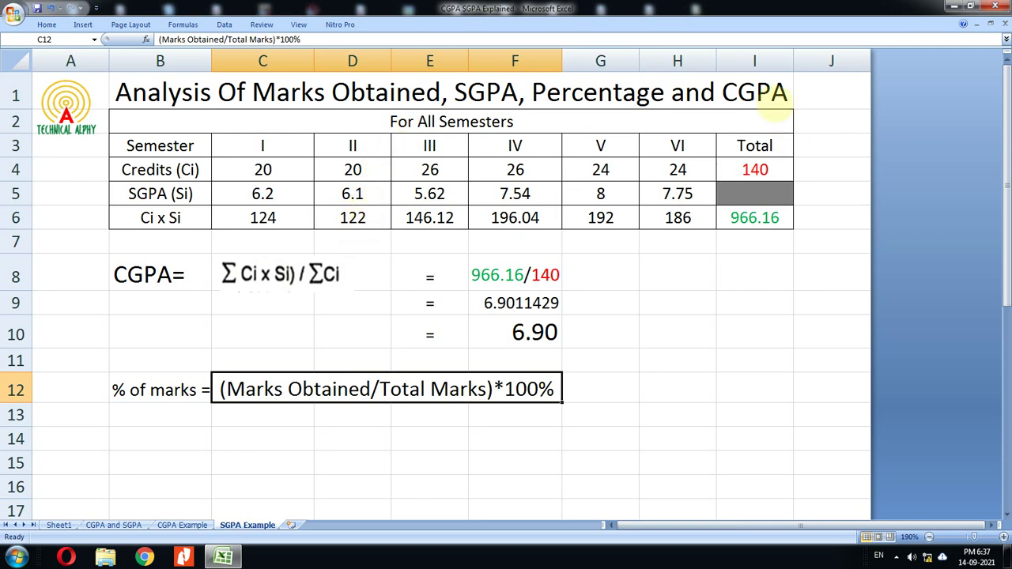
# - Highlight the six semester headings and Semester I's 20 credits, then compare with G9 on CGPA Example
pyautogui.click(757, 94)
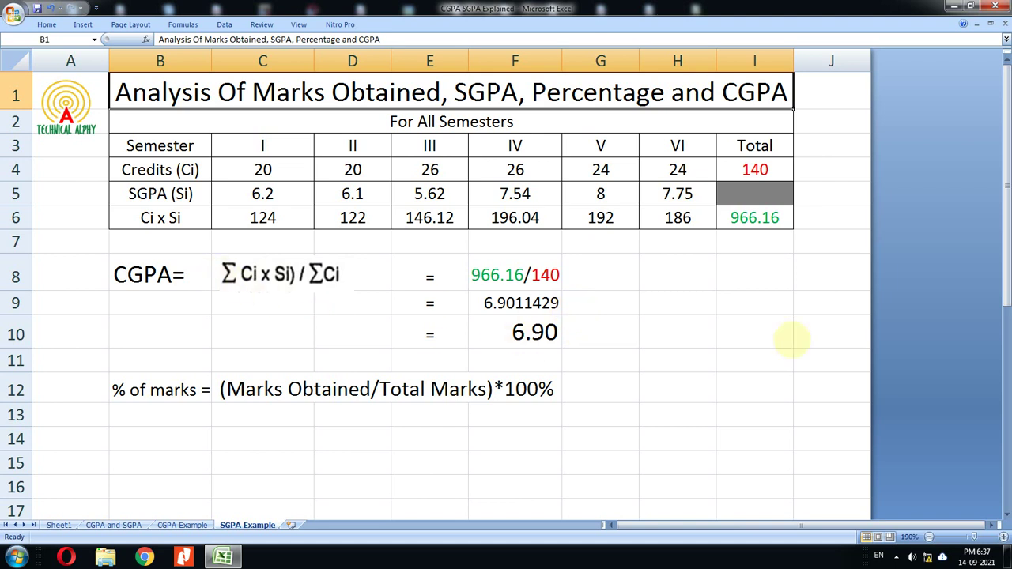
pyautogui.click(703, 336)
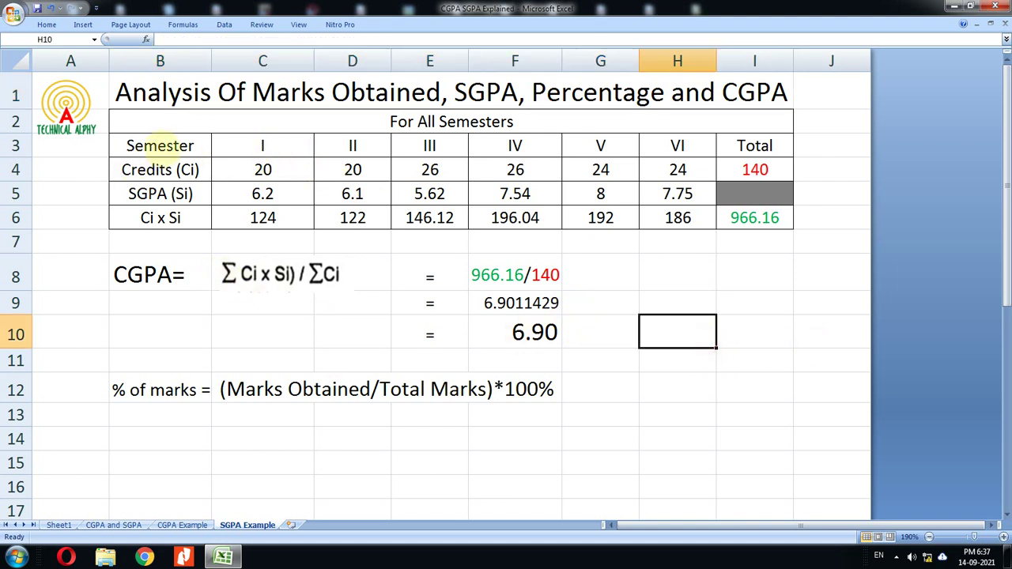
pyautogui.moveTo(170, 146); pyautogui.dragTo(677, 146)
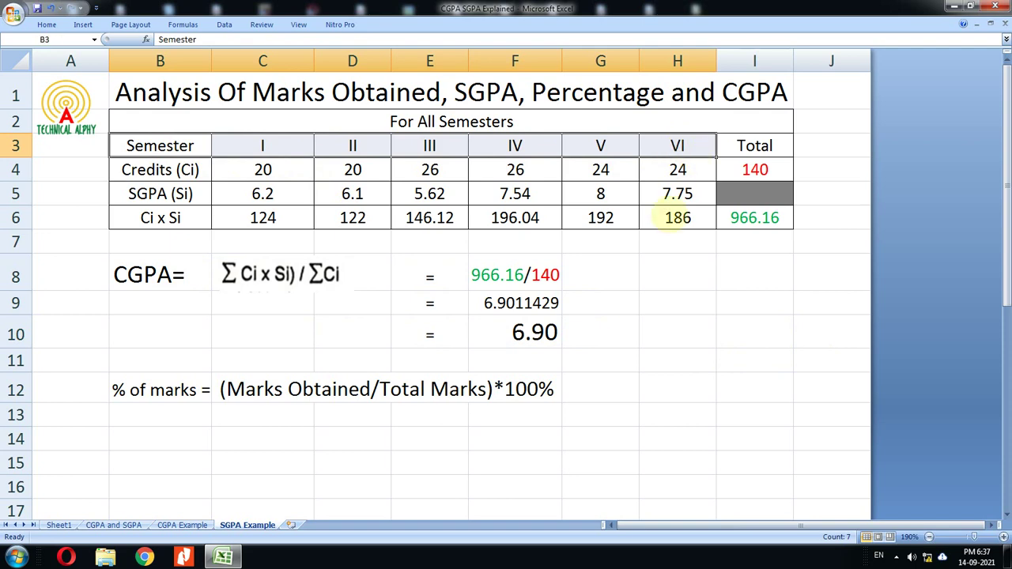
pyautogui.click(727, 328)
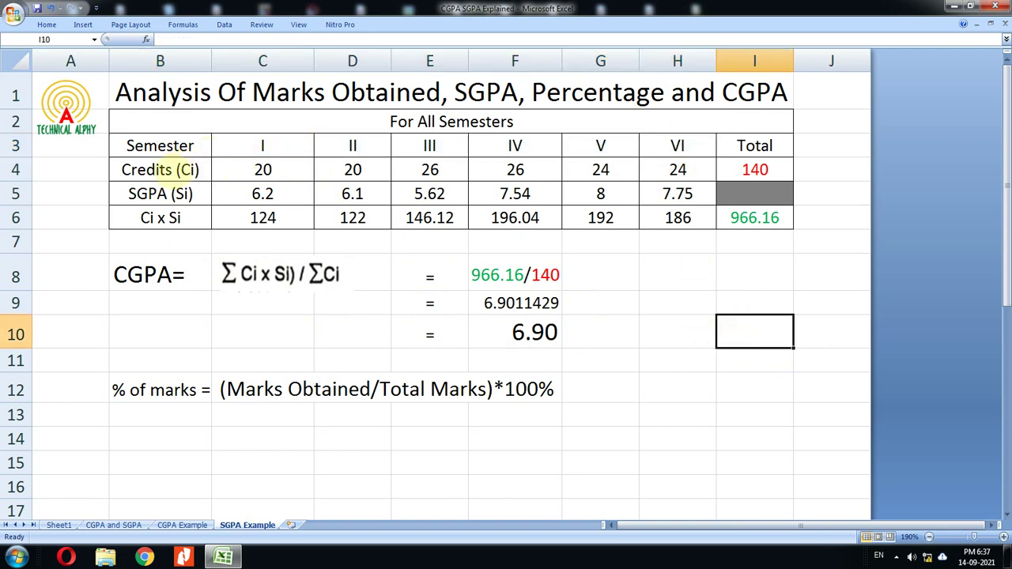
pyautogui.click(243, 169)
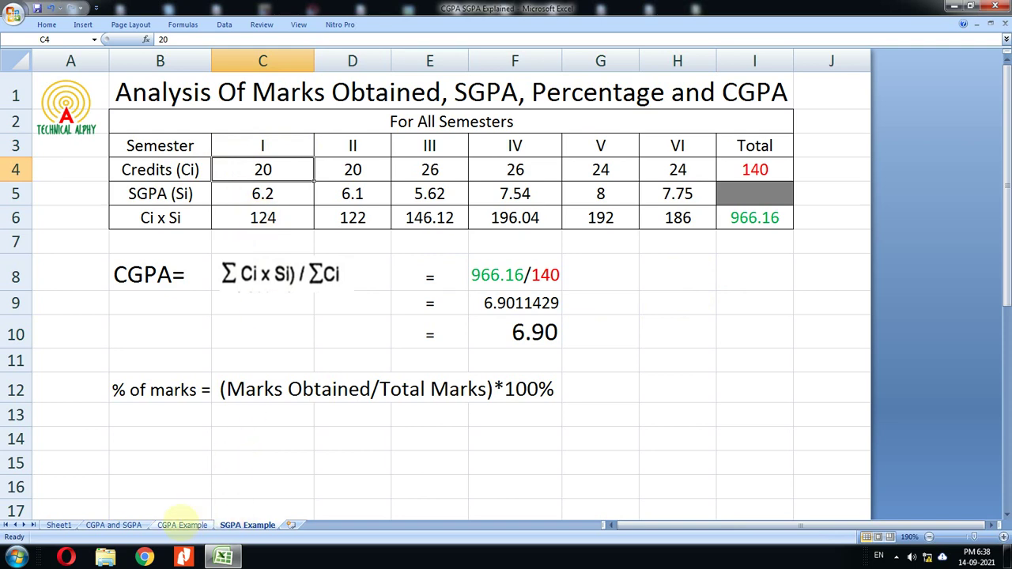
pyautogui.click(182, 524)
pyautogui.click(487, 270)
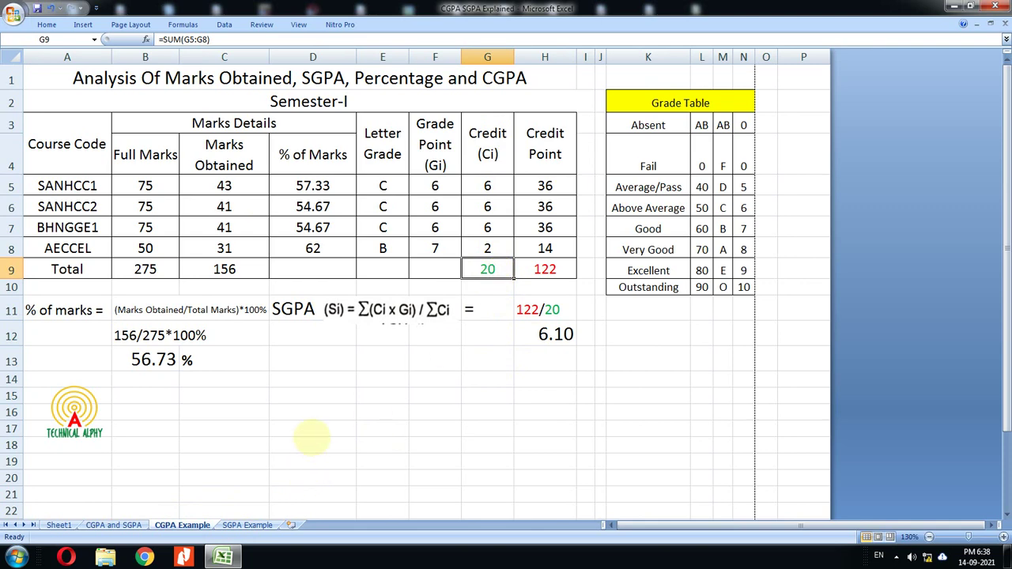
# - Step through the row 4 semester credits to the I4 total, then select the six SGPA values in row 5
pyautogui.click(247, 524)
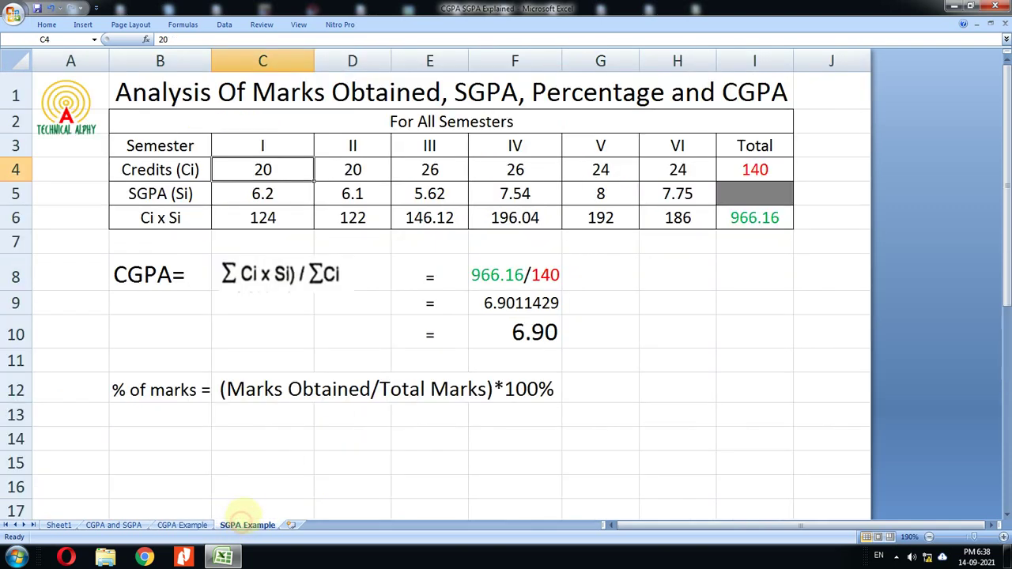
pyautogui.click(355, 169)
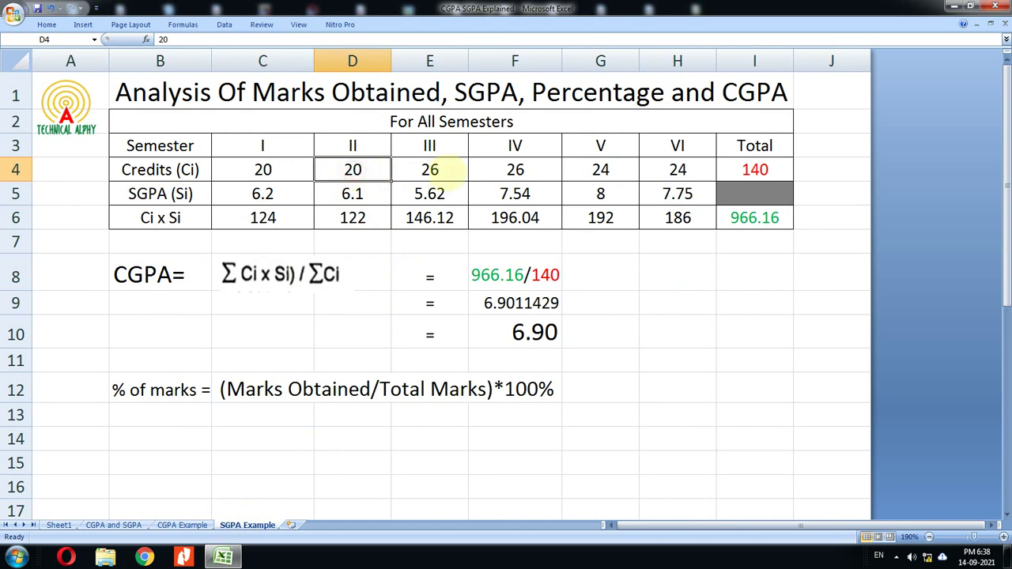
pyautogui.click(437, 169)
pyautogui.click(515, 168)
pyautogui.click(598, 167)
pyautogui.click(670, 169)
pyautogui.click(753, 172)
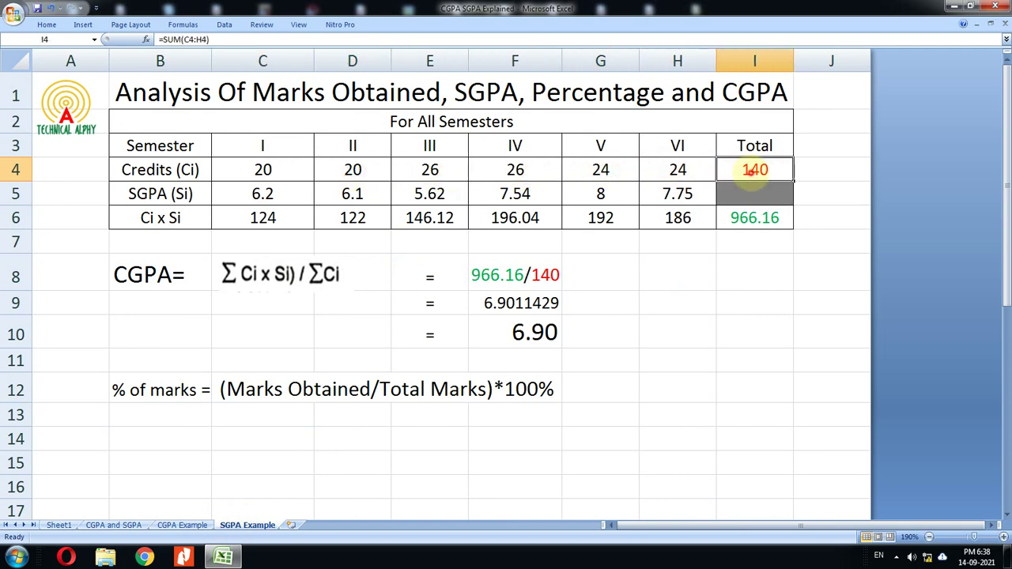
pyautogui.click(244, 185)
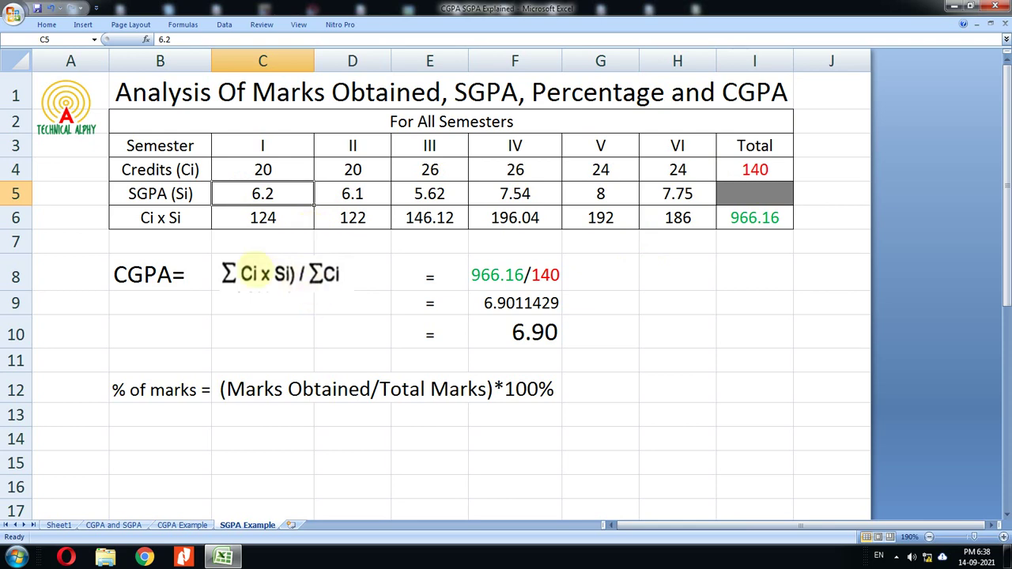
pyautogui.click(182, 525)
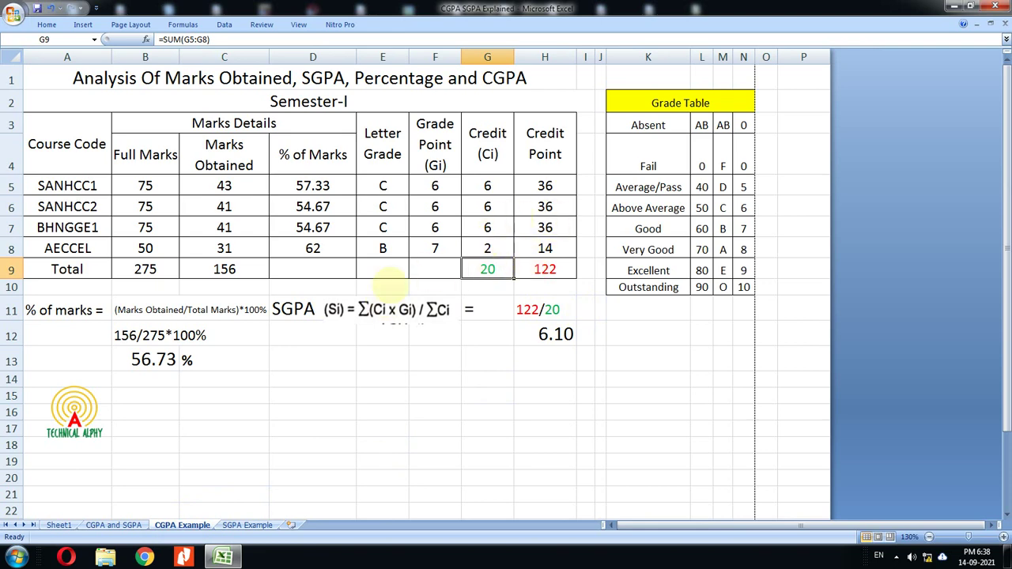
pyautogui.click(247, 525)
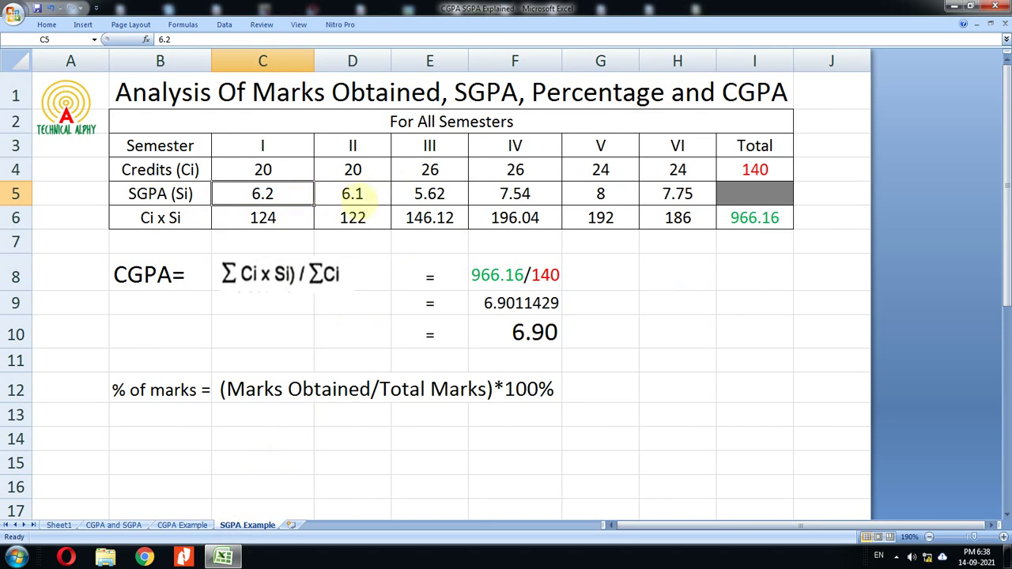
pyautogui.moveTo(284, 193); pyautogui.dragTo(656, 197)
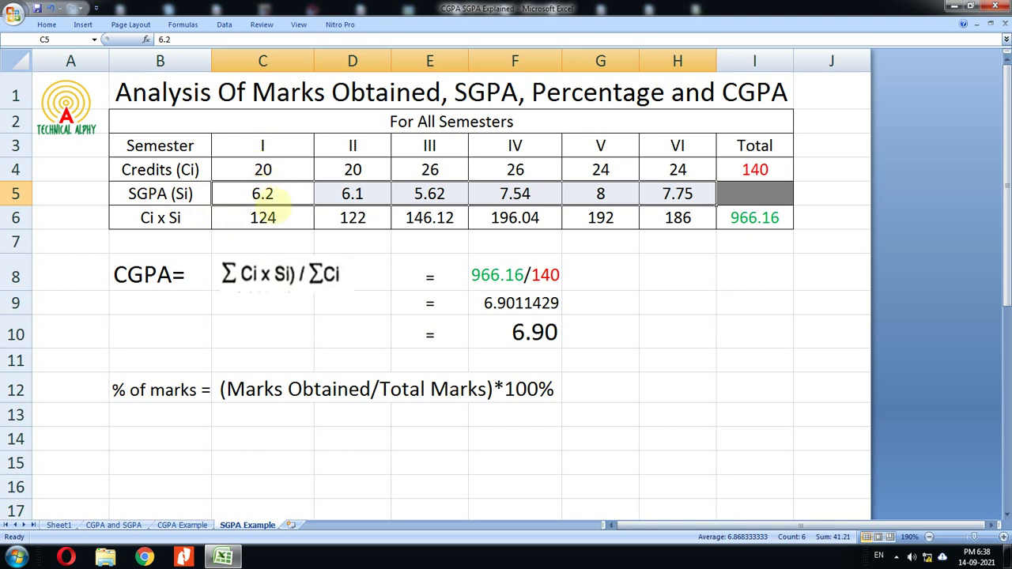
pyautogui.click(278, 194)
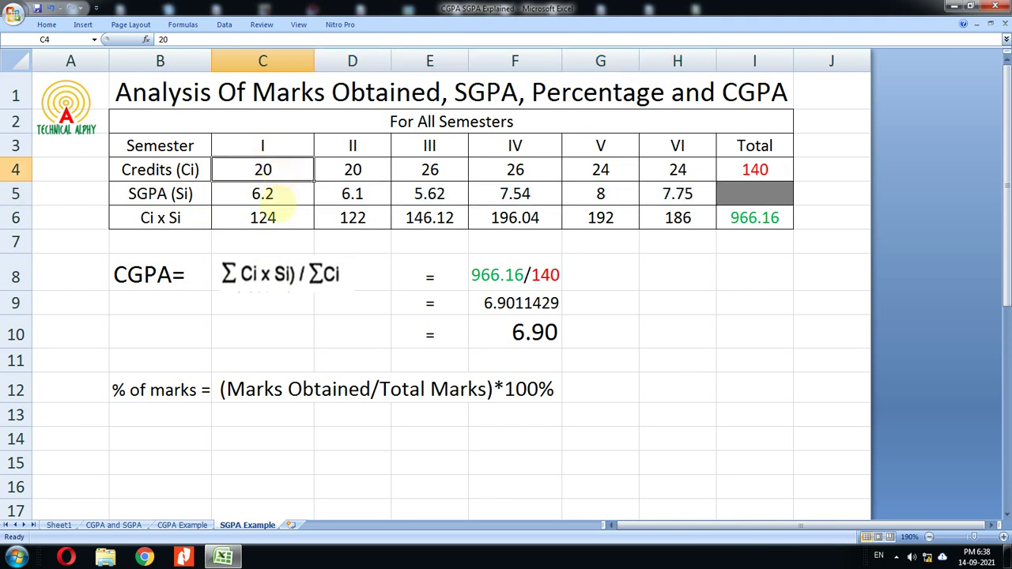
pyautogui.click(289, 217)
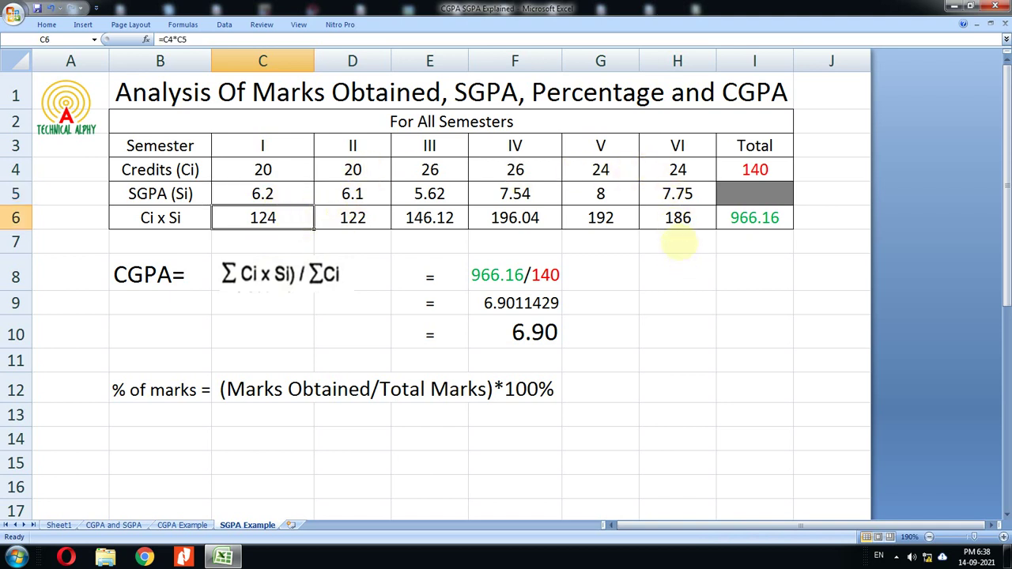
pyautogui.moveTo(230, 169); pyautogui.dragTo(771, 182)
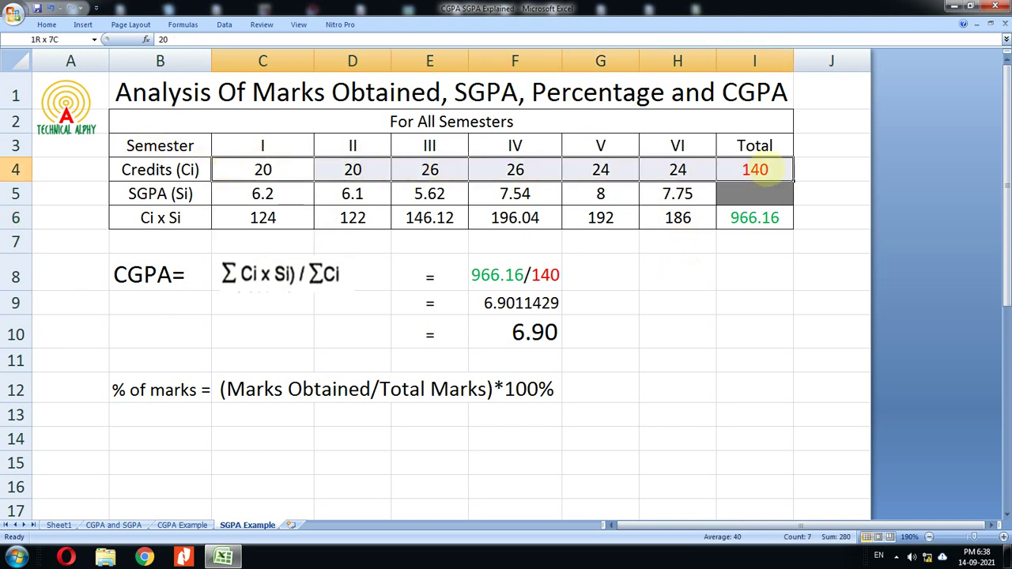
pyautogui.click(774, 182)
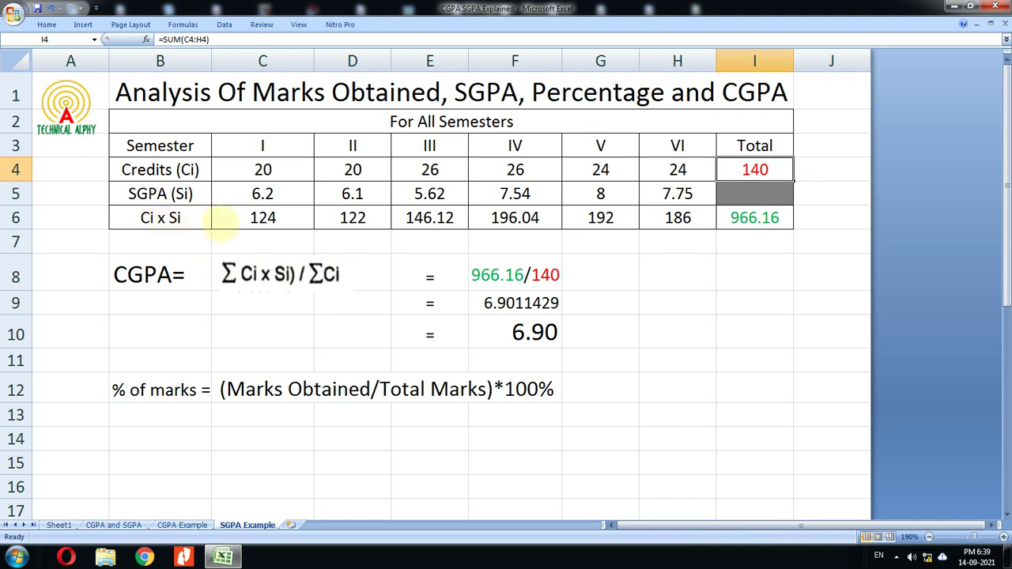
pyautogui.click(170, 169)
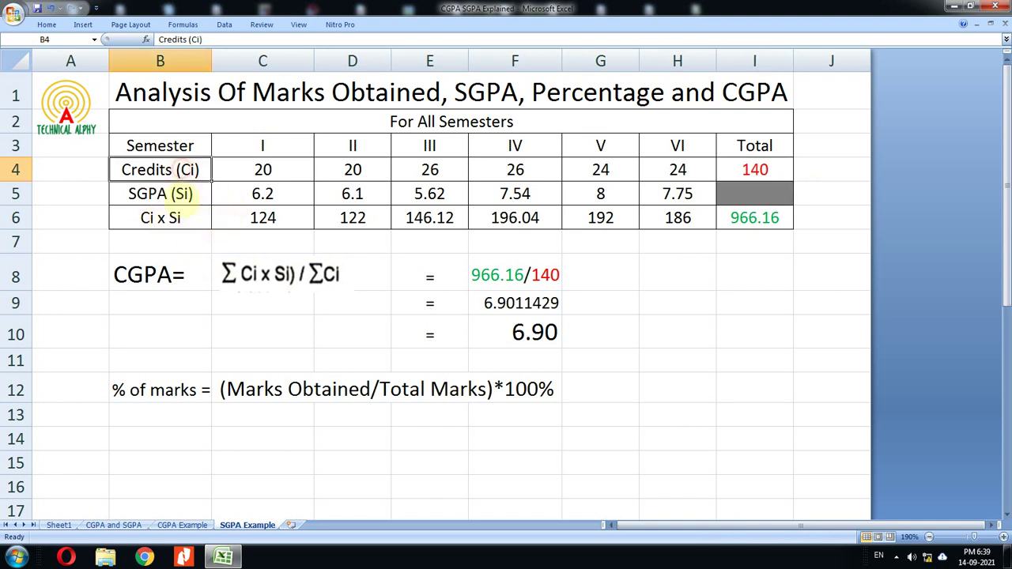
pyautogui.click(174, 217)
pyautogui.moveTo(262, 170); pyautogui.dragTo(263, 193)
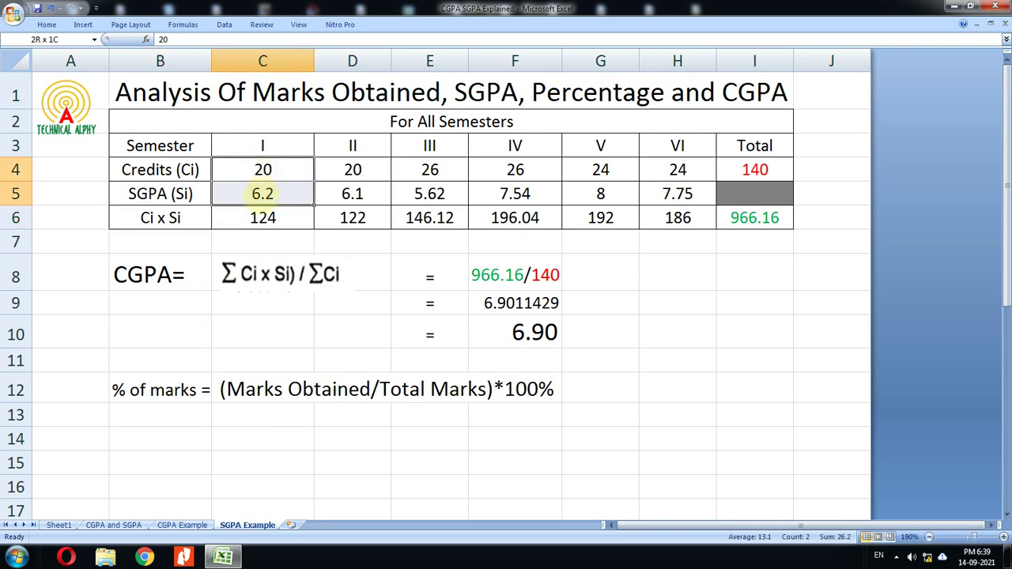
pyautogui.click(266, 219)
pyautogui.click(336, 220)
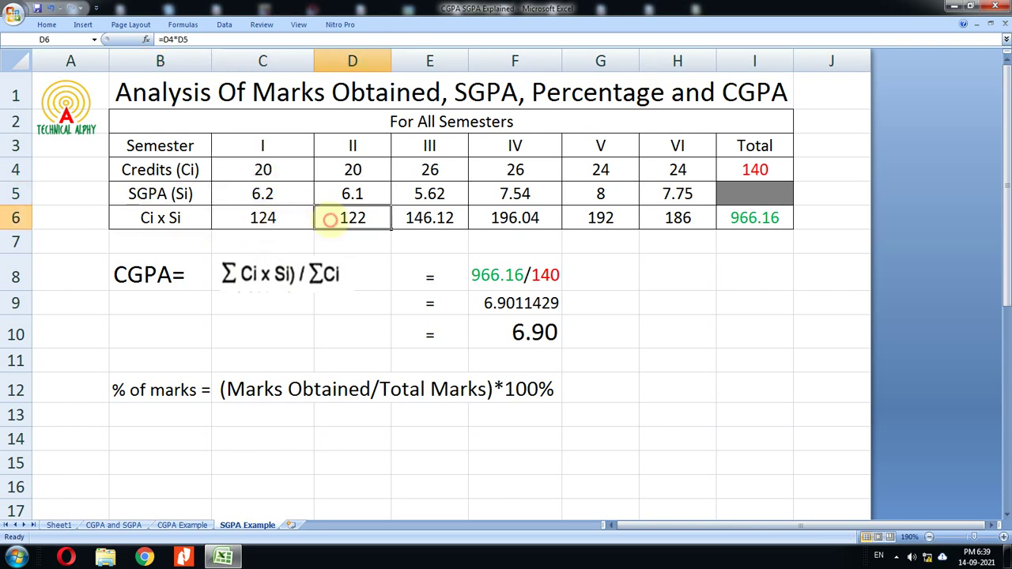
pyautogui.moveTo(245, 219); pyautogui.dragTo(755, 219)
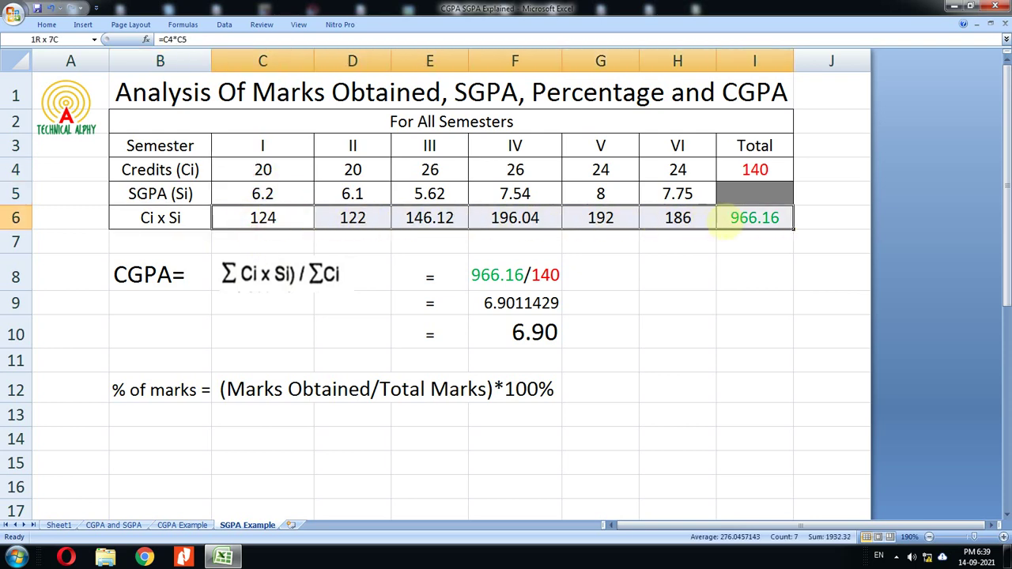
pyautogui.click(802, 263)
pyautogui.press('Up')
pyautogui.press('Up')
pyautogui.press('Left')
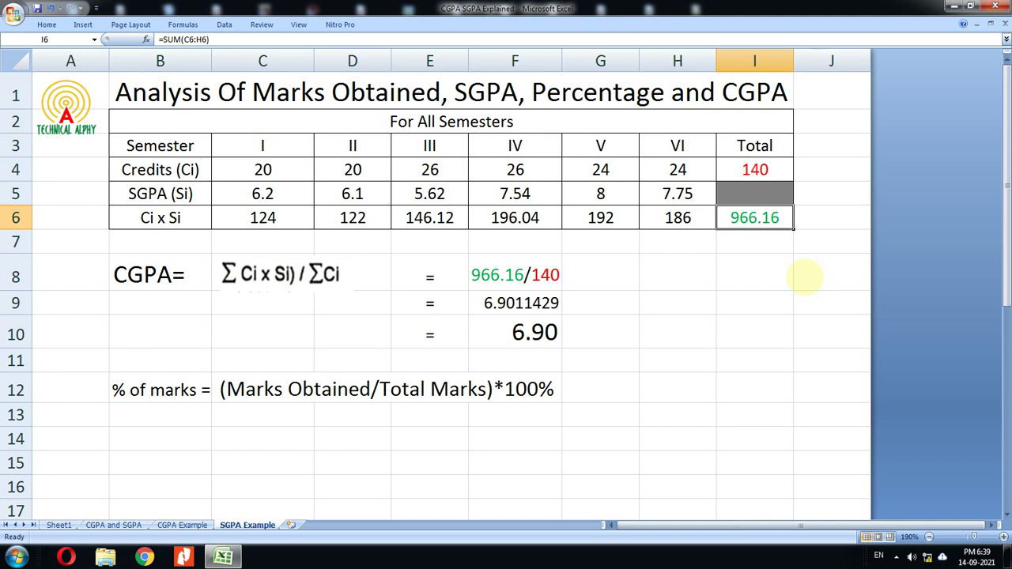
pyautogui.click(170, 283)
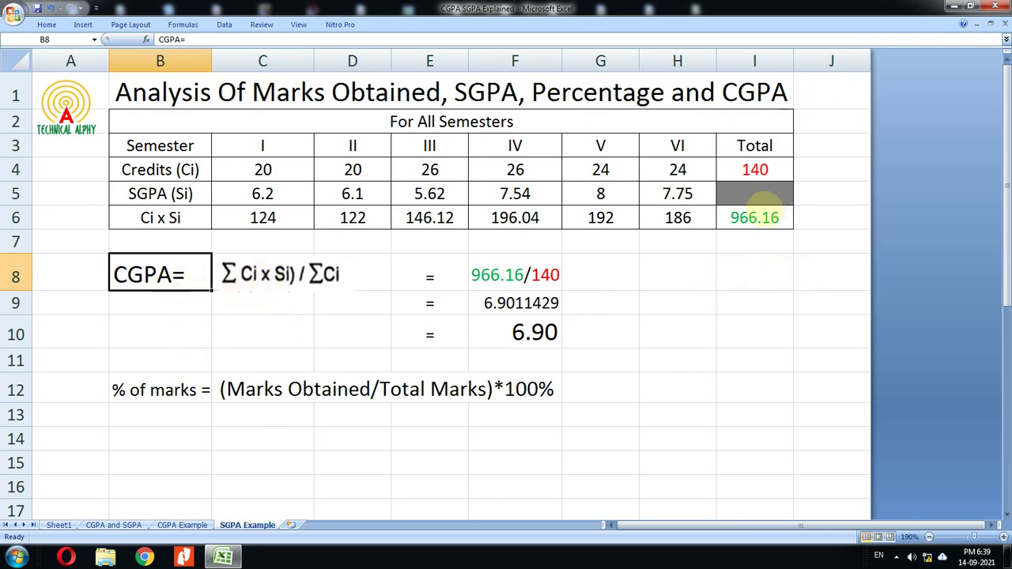
# - Review the 966.16 Ci×Si total, 140 credits and the =I6/I4 CGPA formula, then return to CGPA Example
pyautogui.click(757, 223)
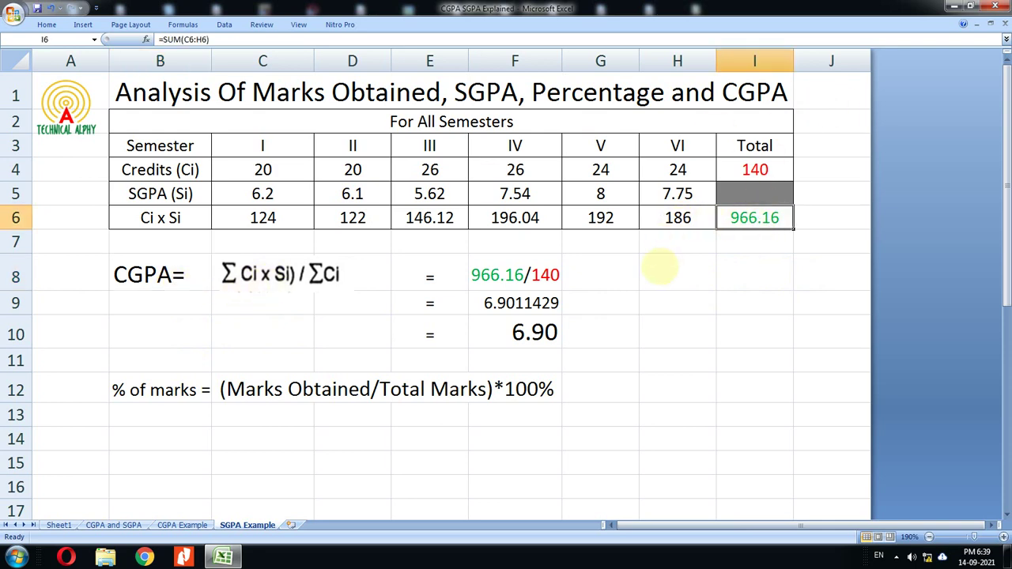
pyautogui.click(750, 170)
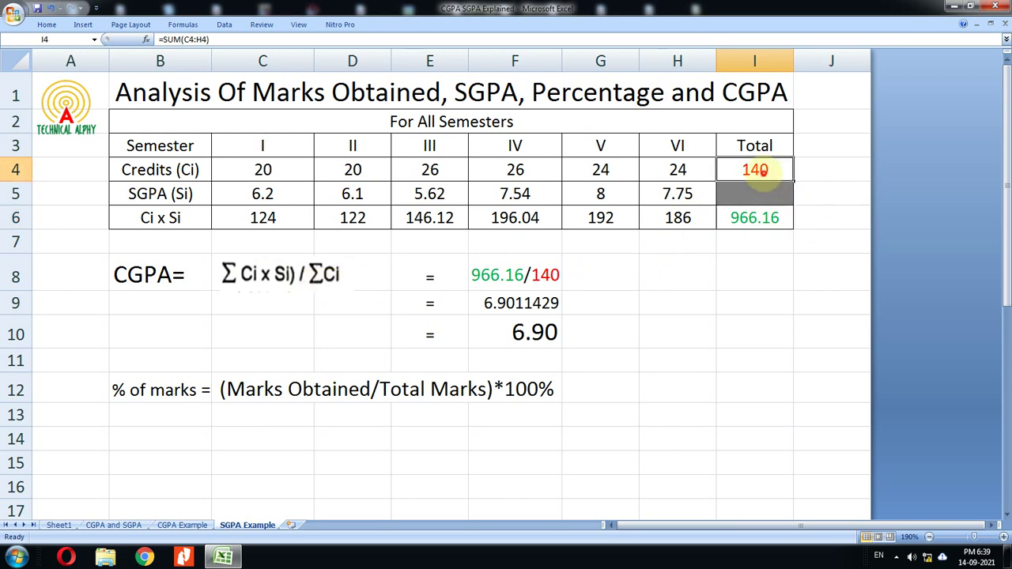
pyautogui.click(545, 273)
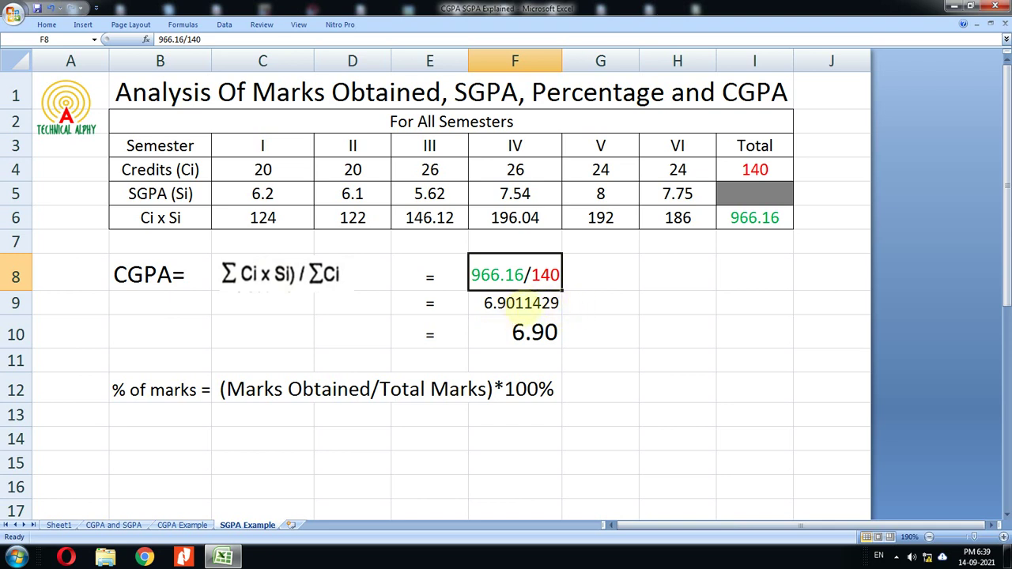
pyautogui.click(522, 304)
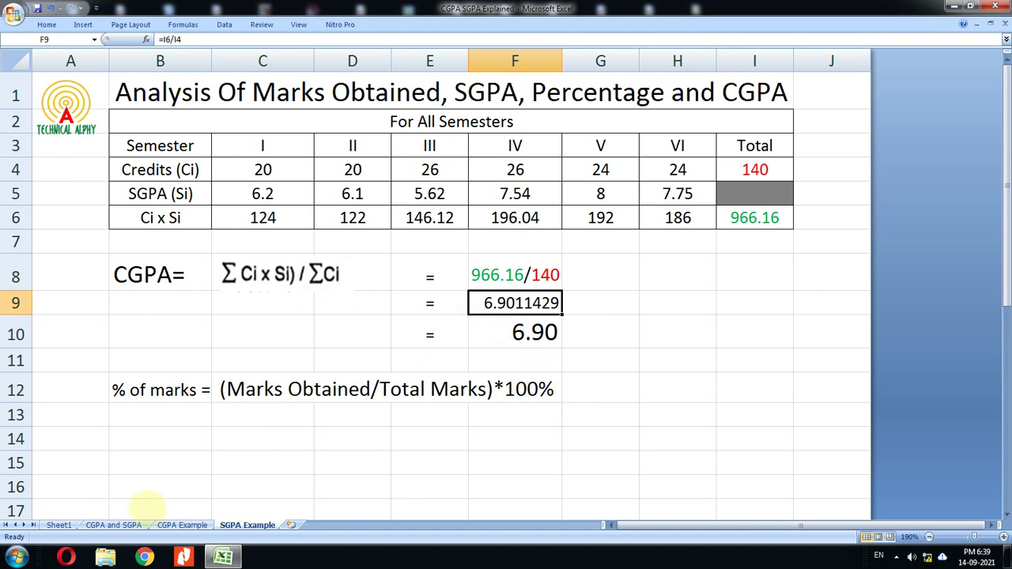
pyautogui.click(182, 525)
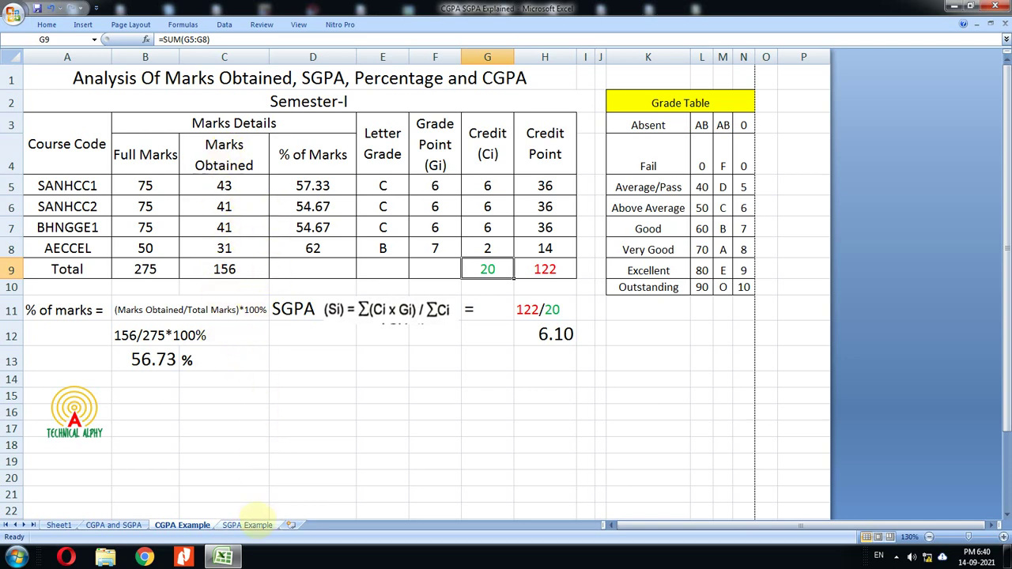
# - Return to the SGPA Example sheet showing =I6/I4 rounded to a CGPA of 6.90
pyautogui.click(247, 525)
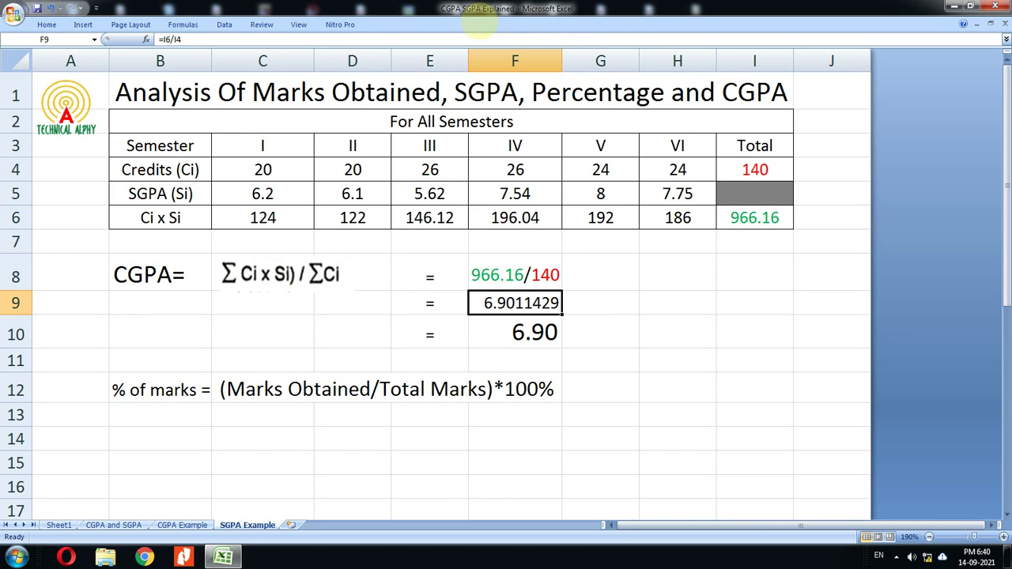
pyautogui.moveTo(482, 6)
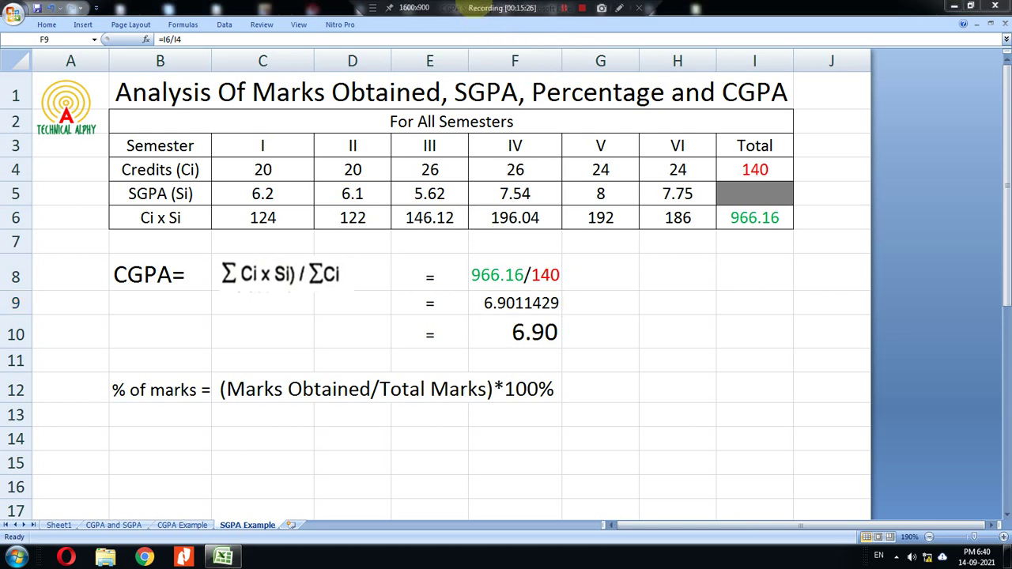